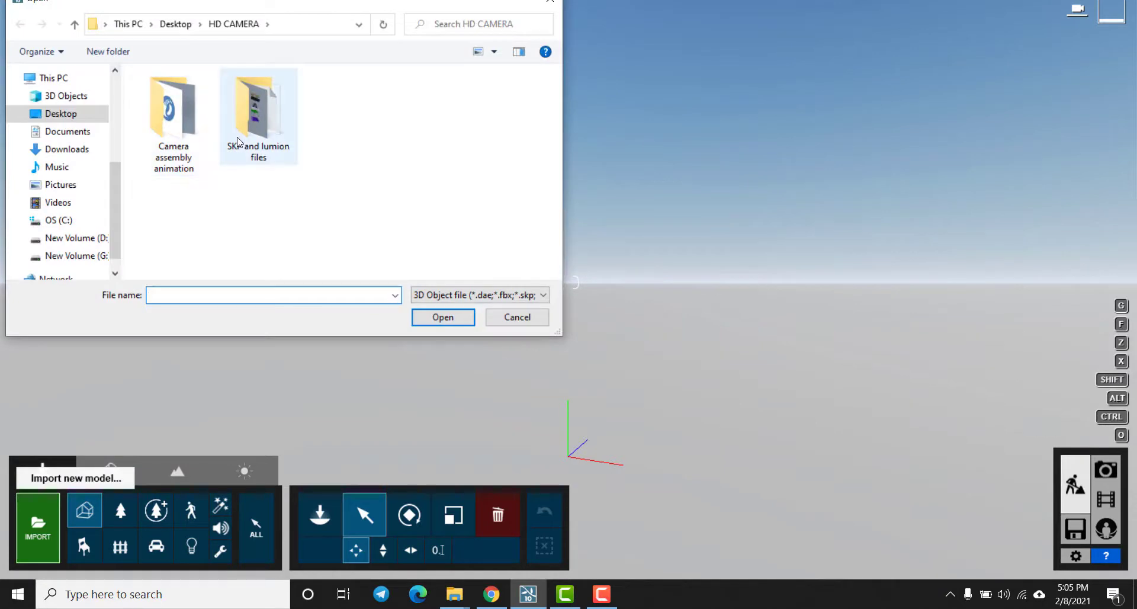
- Open the SKP and lumion files folder and enlarge the file dialog to show all the part files
double_click(237, 142)
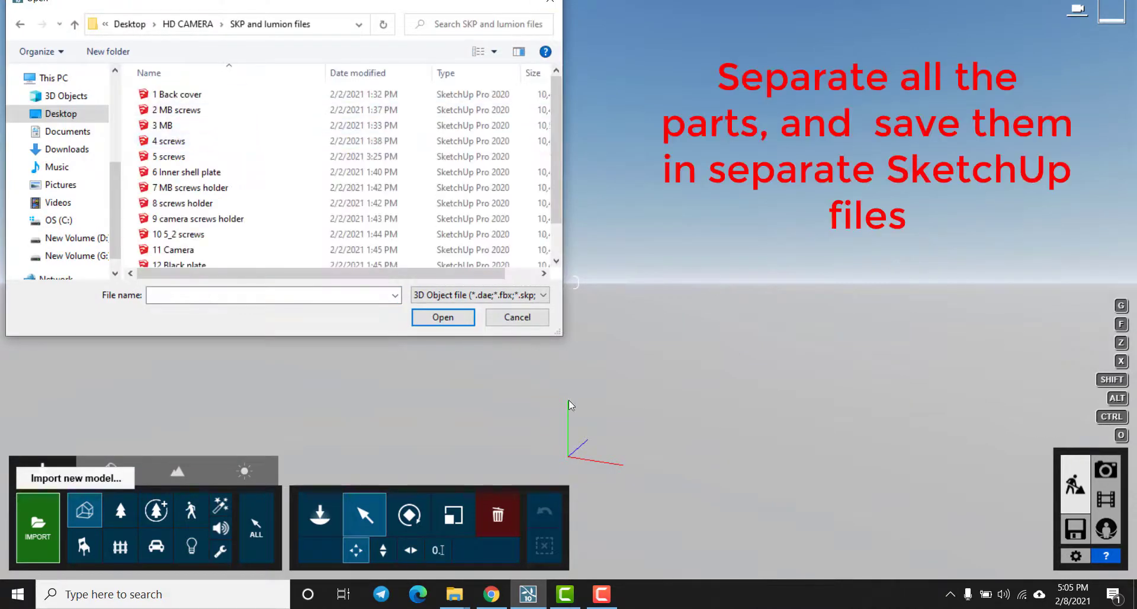
left_click_drag(560, 333, 630, 380)
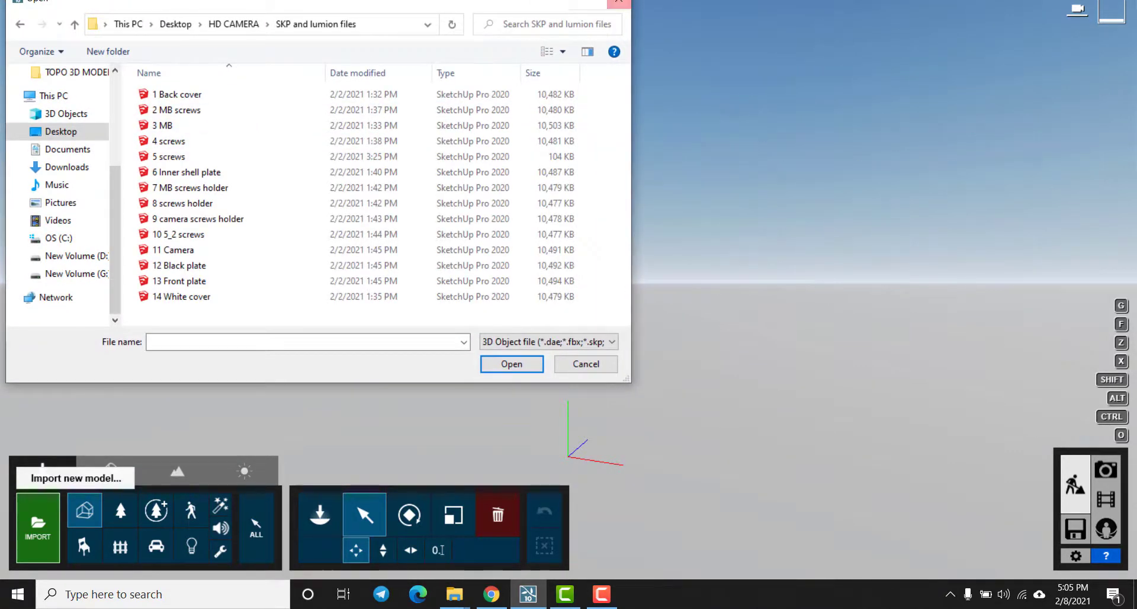
- View the reference images of the exploded camera assembly to check the order of the parts
left_click(1135, 594)
double_click(136, 301)
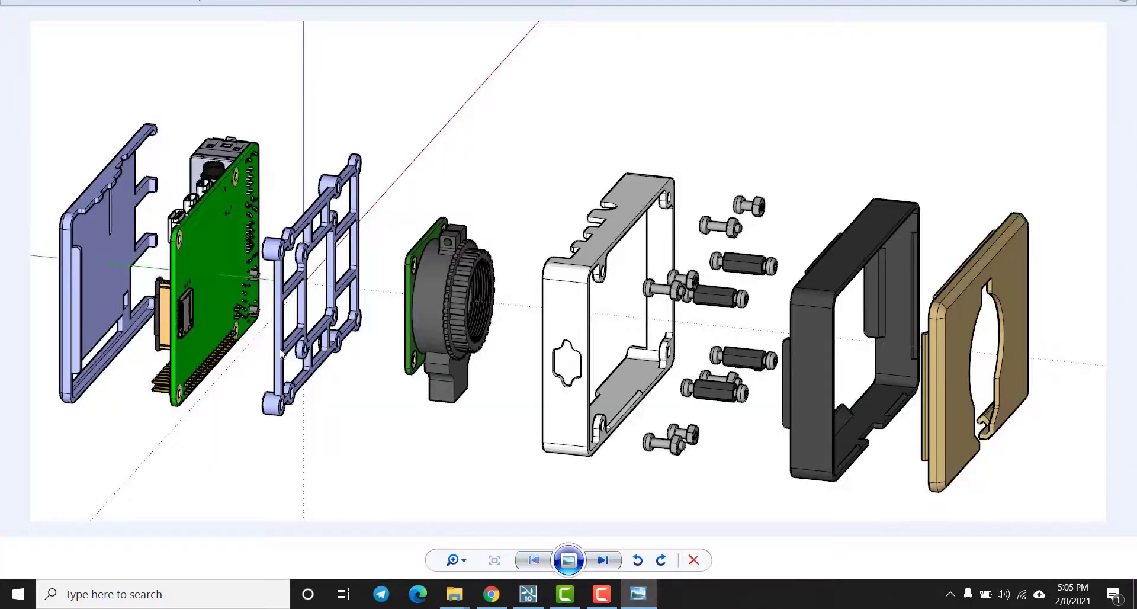
left_click(603, 560)
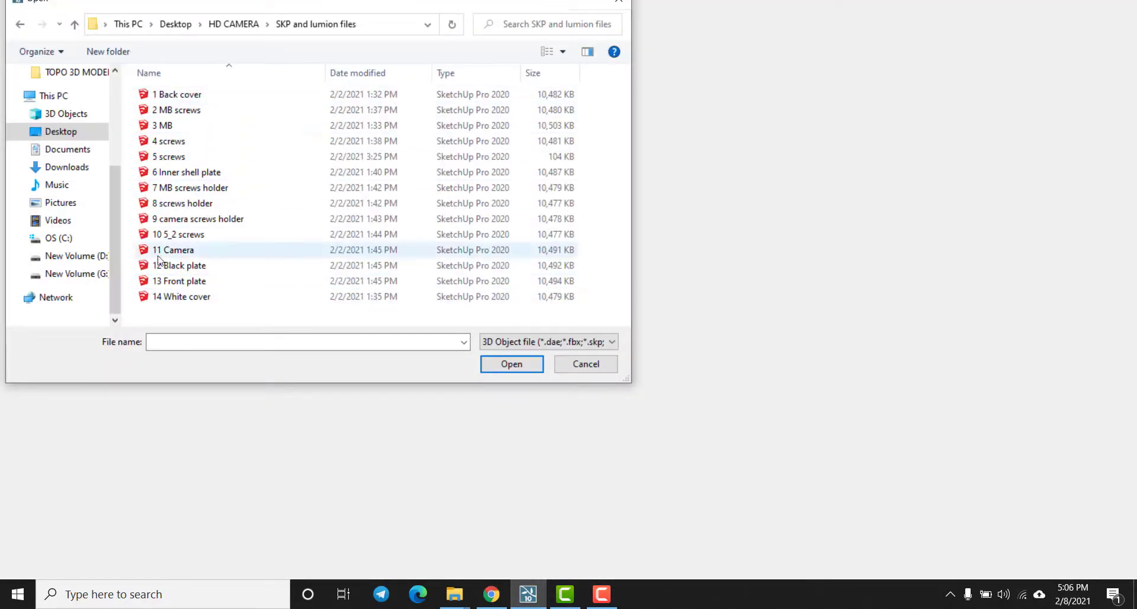
left_click(237, 94)
left_click(509, 364)
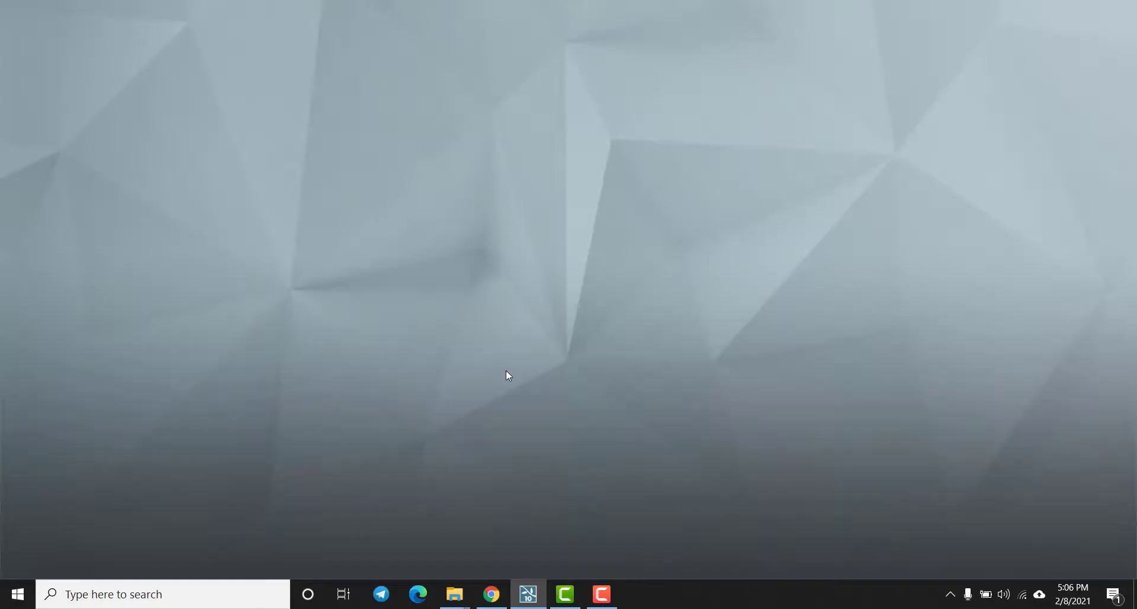
type("1 Back cover12")
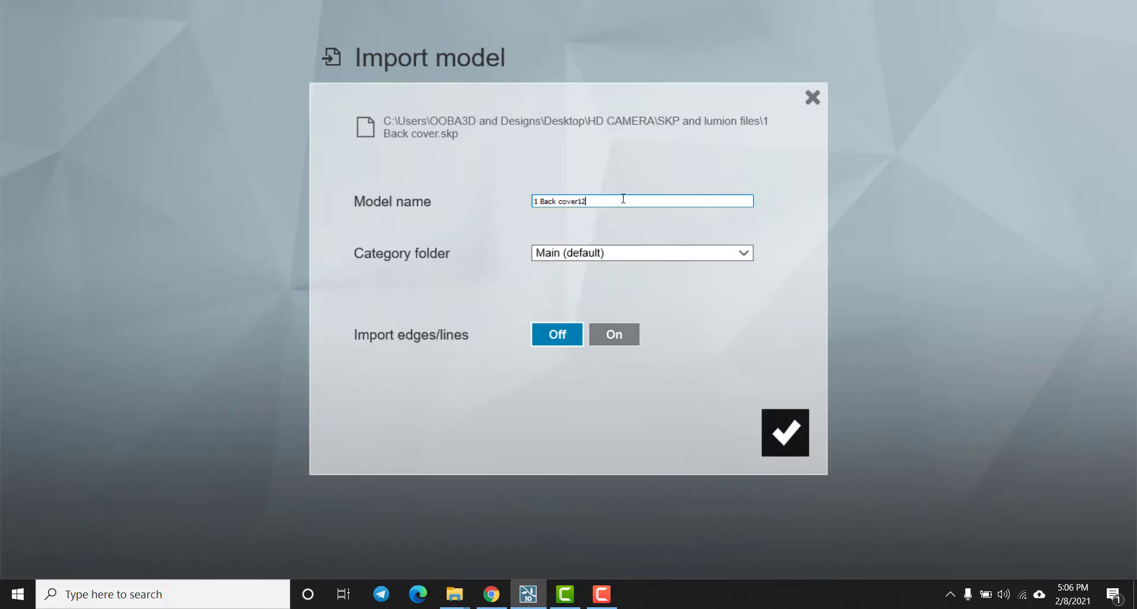
left_click(812, 97)
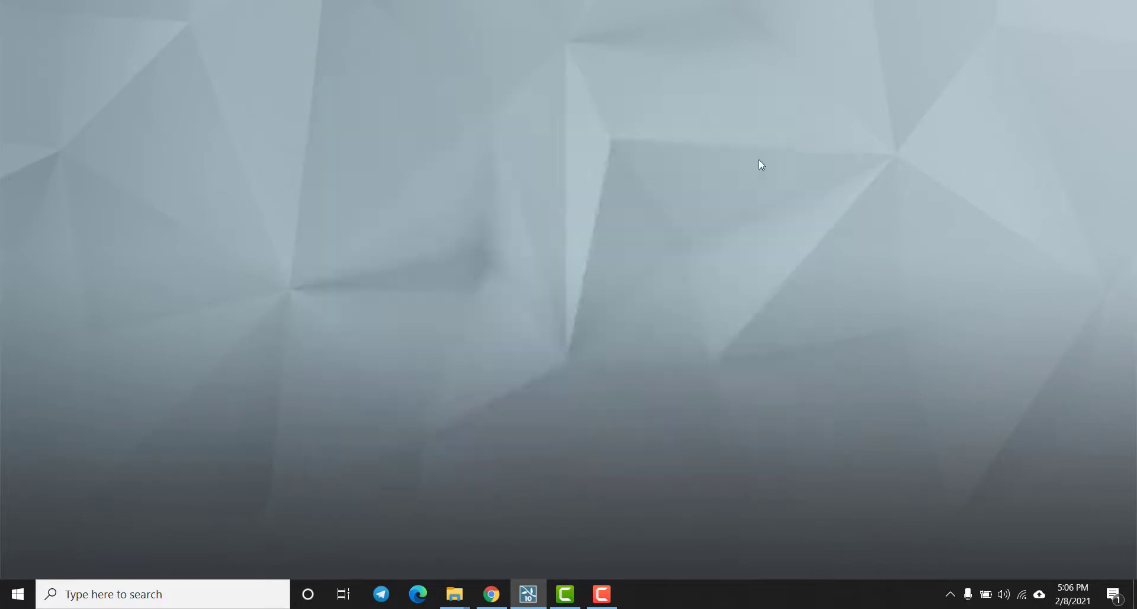
left_click(41, 530)
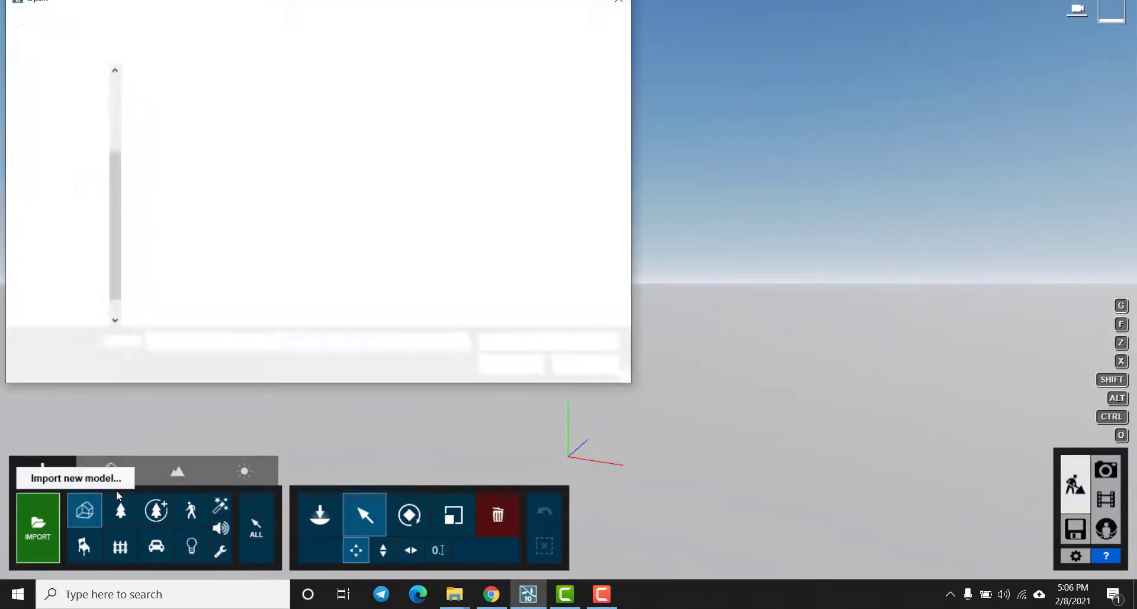
left_click(598, 364)
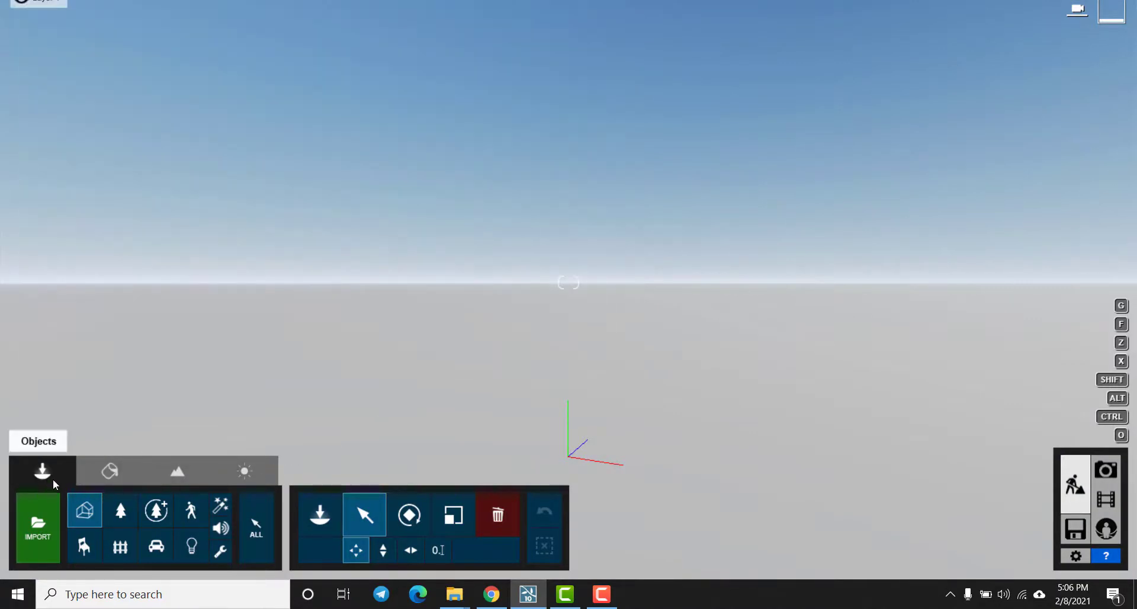
- Import the 1 Back cover SketchUp file as model 1 Back cover12, with edges off, and place it in the scene
left_click(38, 527)
left_click(355, 93)
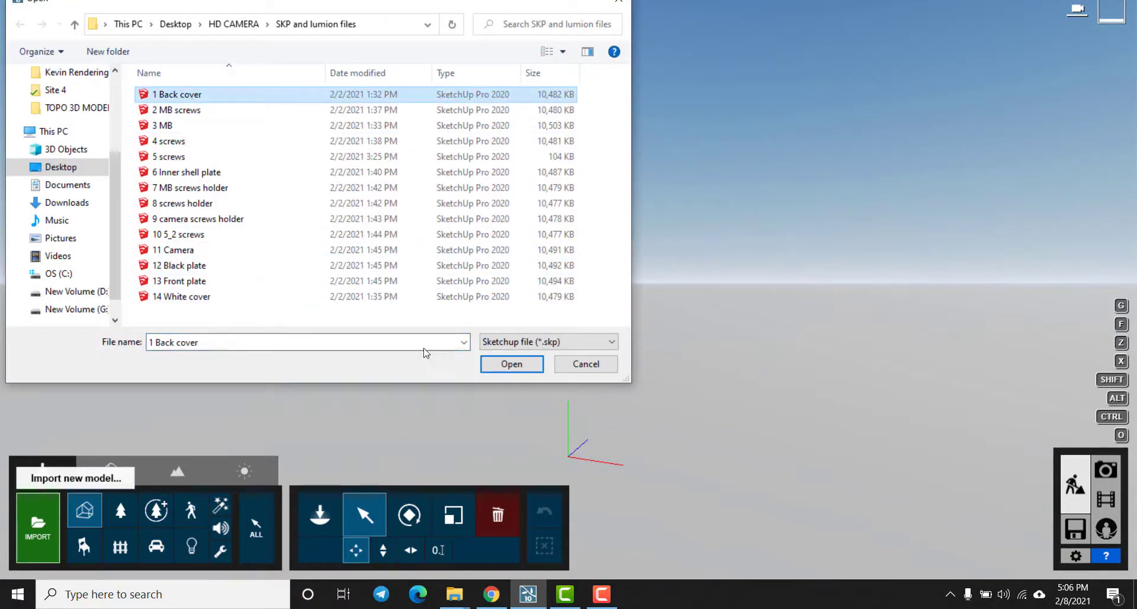
left_click(507, 362)
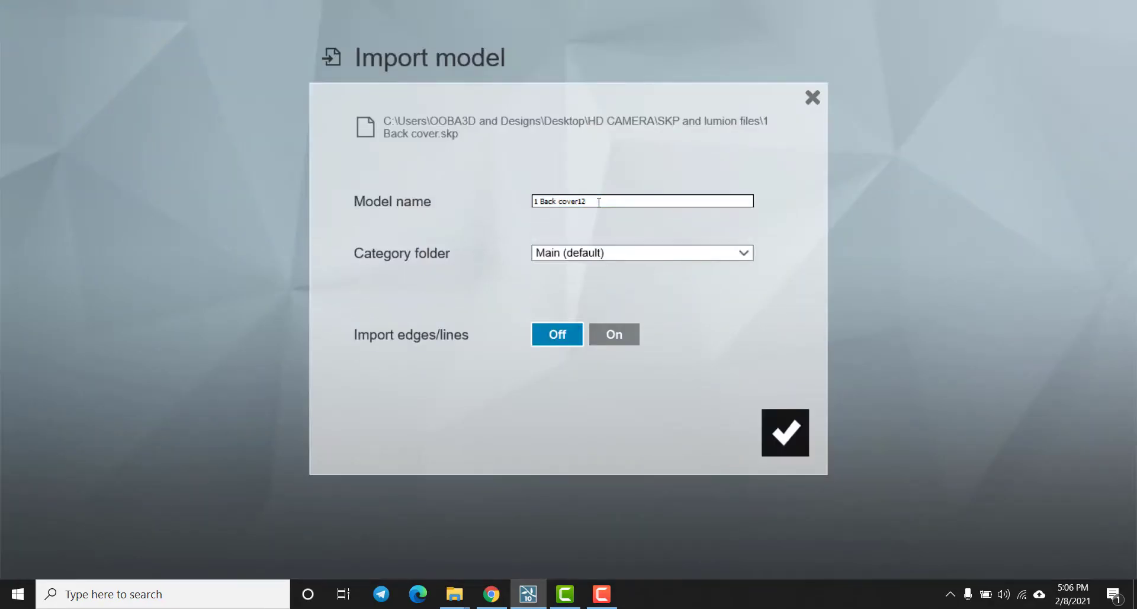
left_click(763, 426)
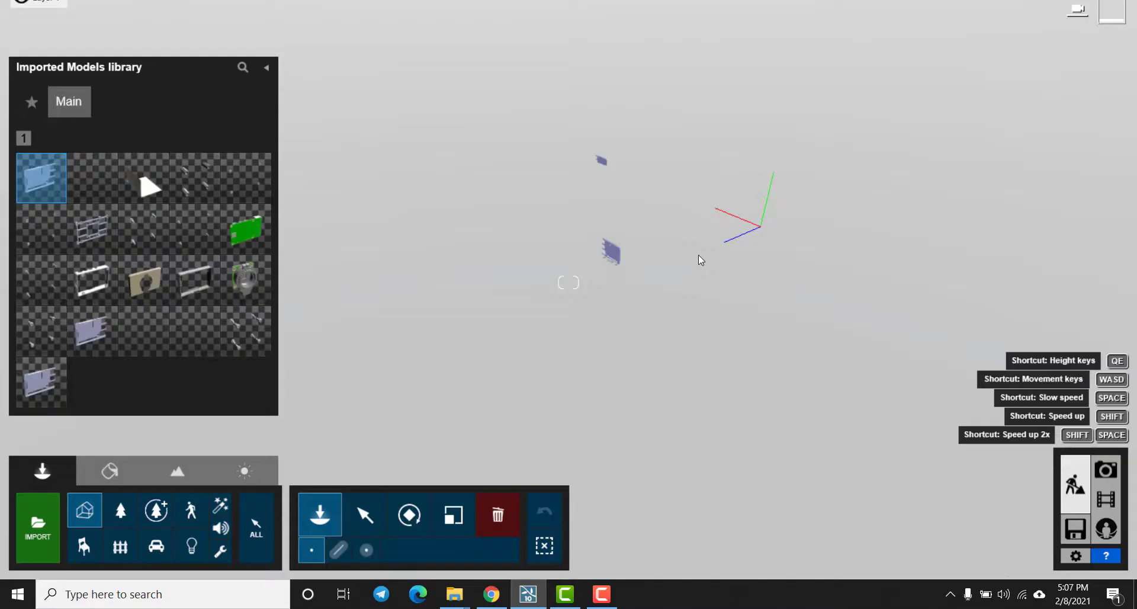
scroll(698, 254, "up", 3)
right_click_drag(673, 247, 579, 338)
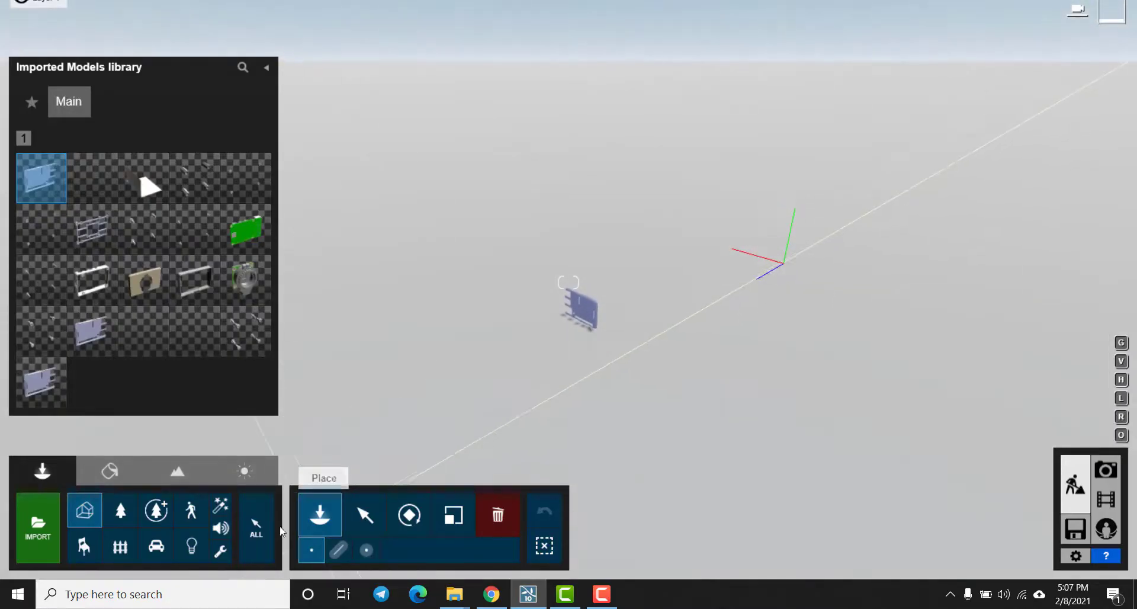
- Import the 2 MB screws SketchUp file with edges off and place the screws in front of the back cover
left_click(37, 526)
left_click(177, 109)
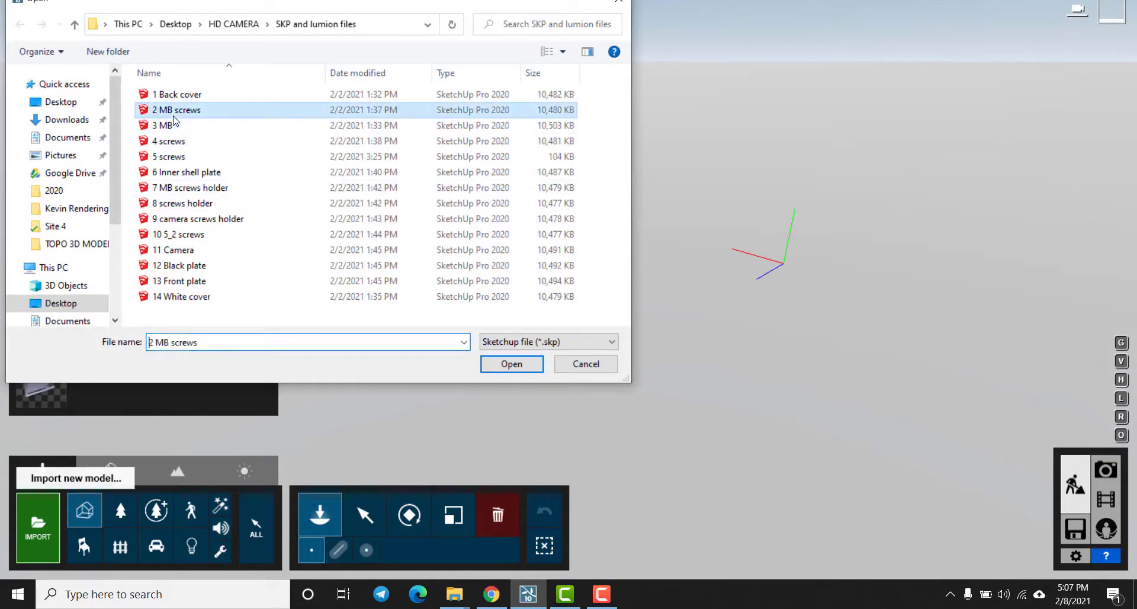
left_click(308, 343)
left_click(510, 364)
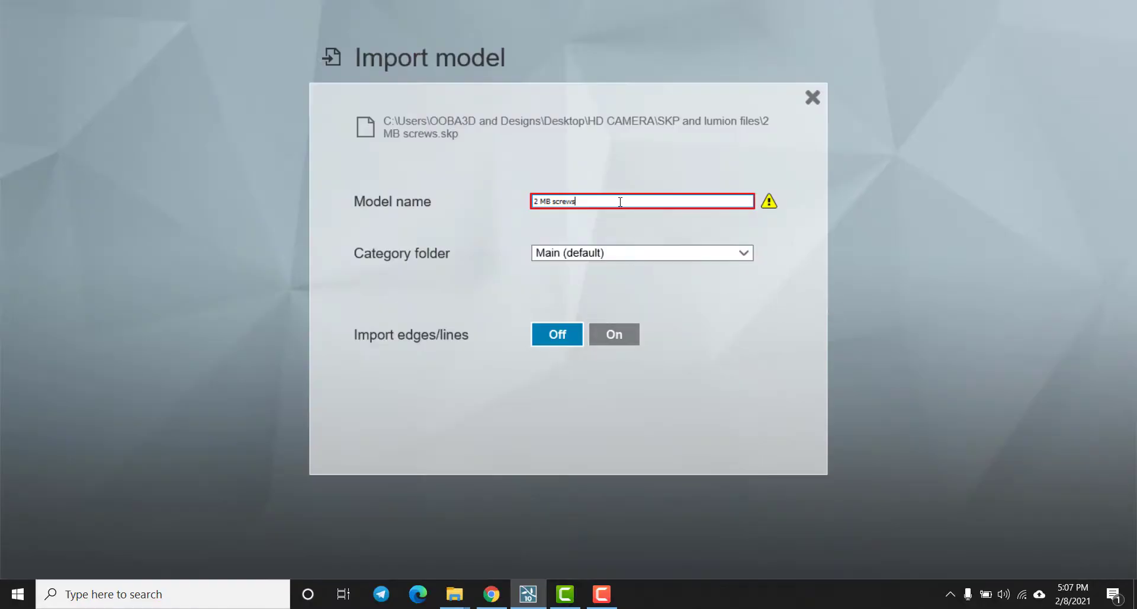
left_click(785, 432)
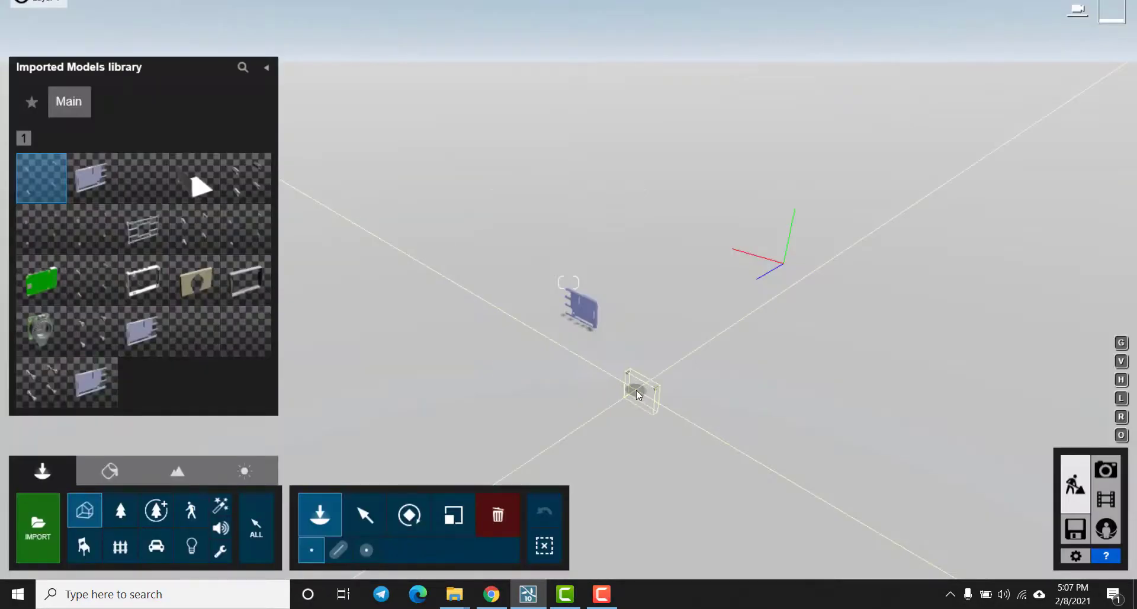
left_click(636, 389)
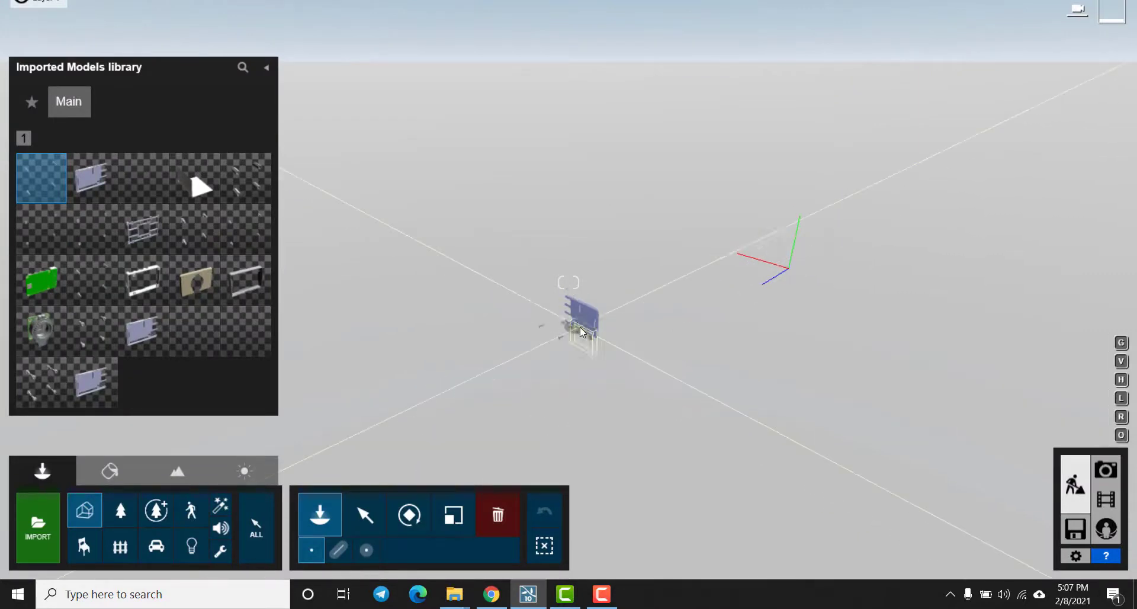
- Place the 9 camera screws holder from the imported models in front of the MB screws
key("w")
right_click_drag(604, 364, 592, 415)
right_click_drag(666, 290, 453, 434)
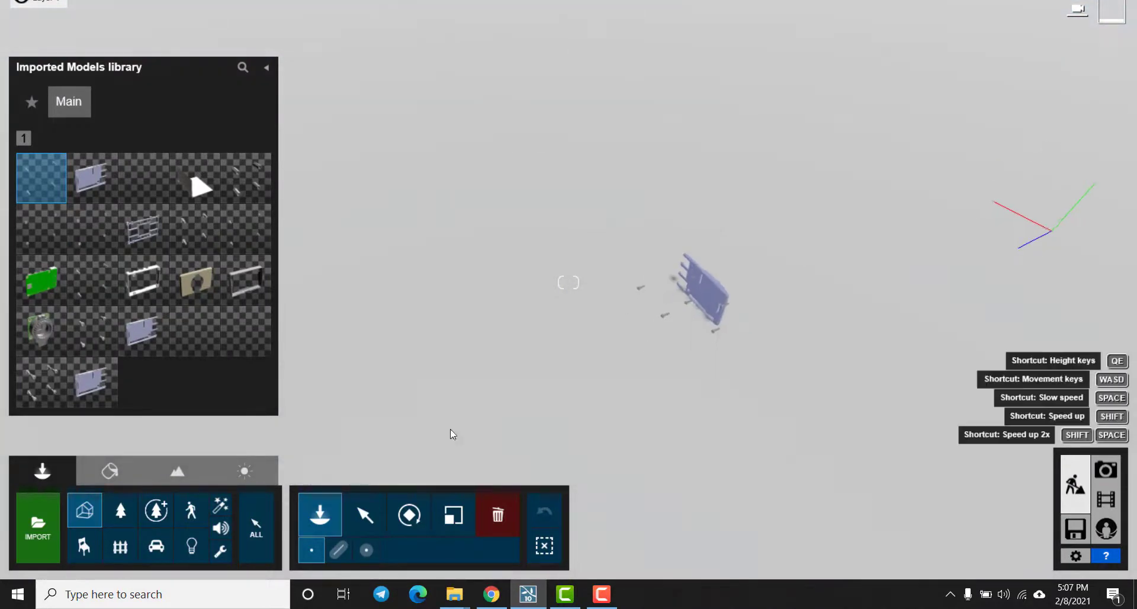
left_click(134, 186)
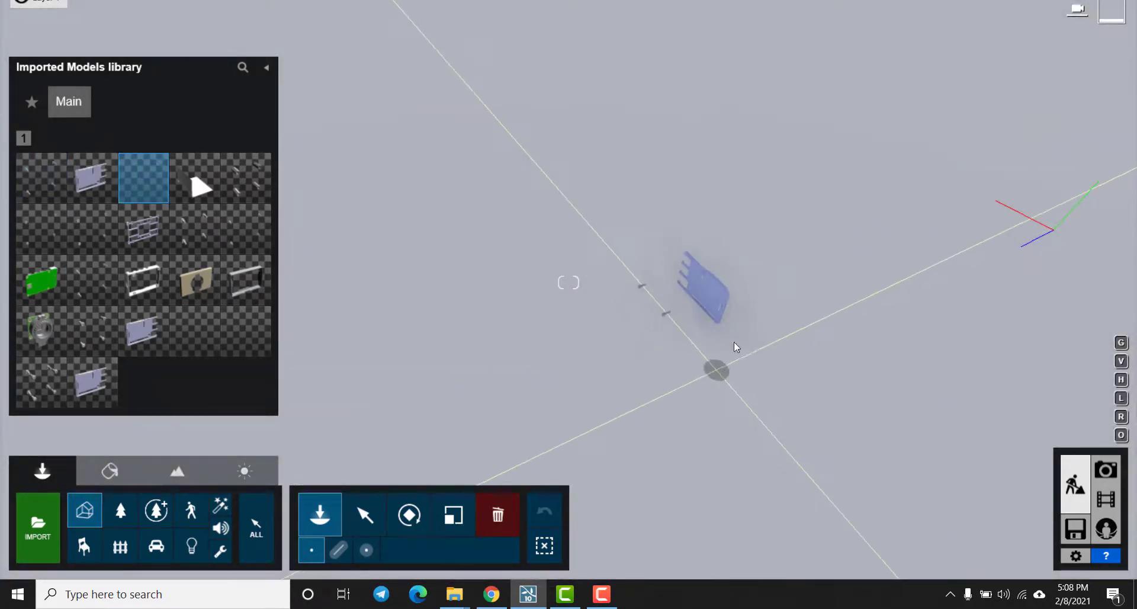
left_click(196, 181)
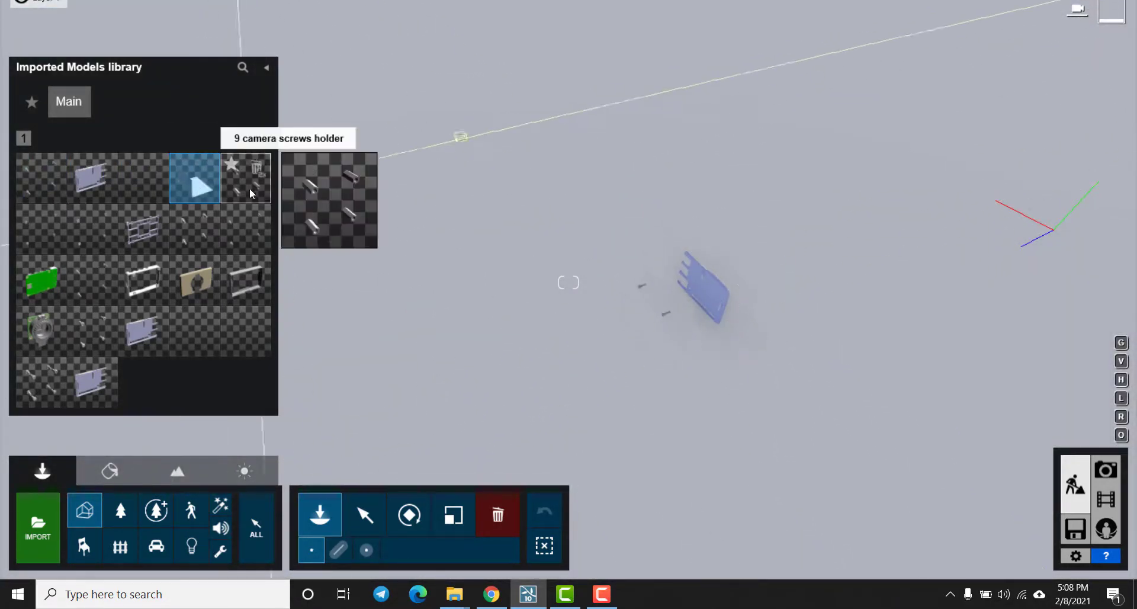
left_click(252, 193)
left_click(631, 314)
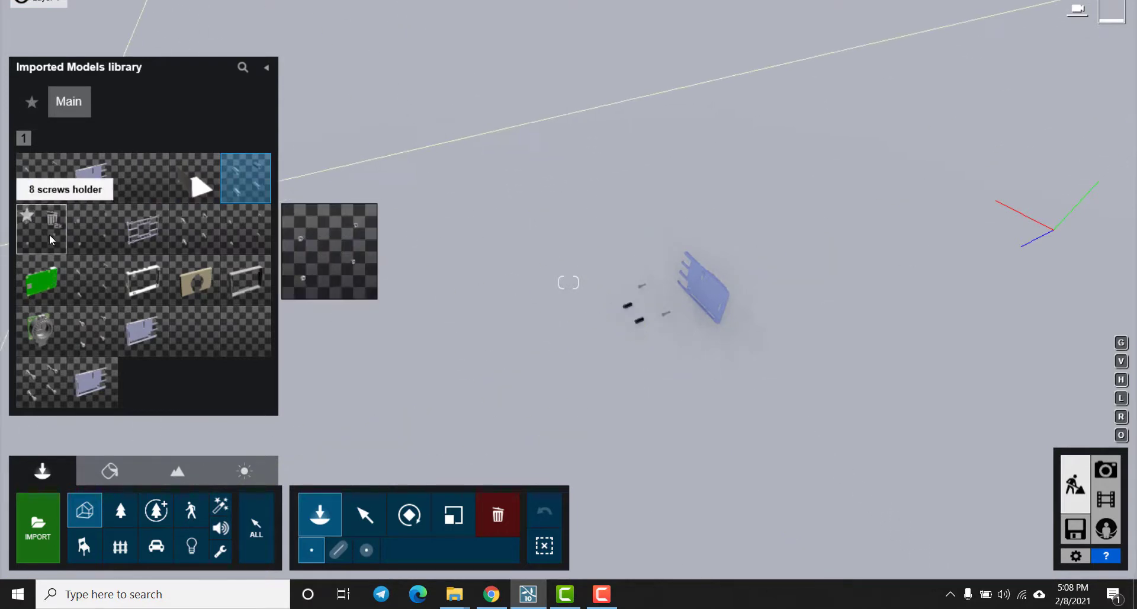
- Place the lattice-shaped plate at the screw holders and the 5 screws1 model just in front of it
left_click(144, 228)
left_click(622, 308)
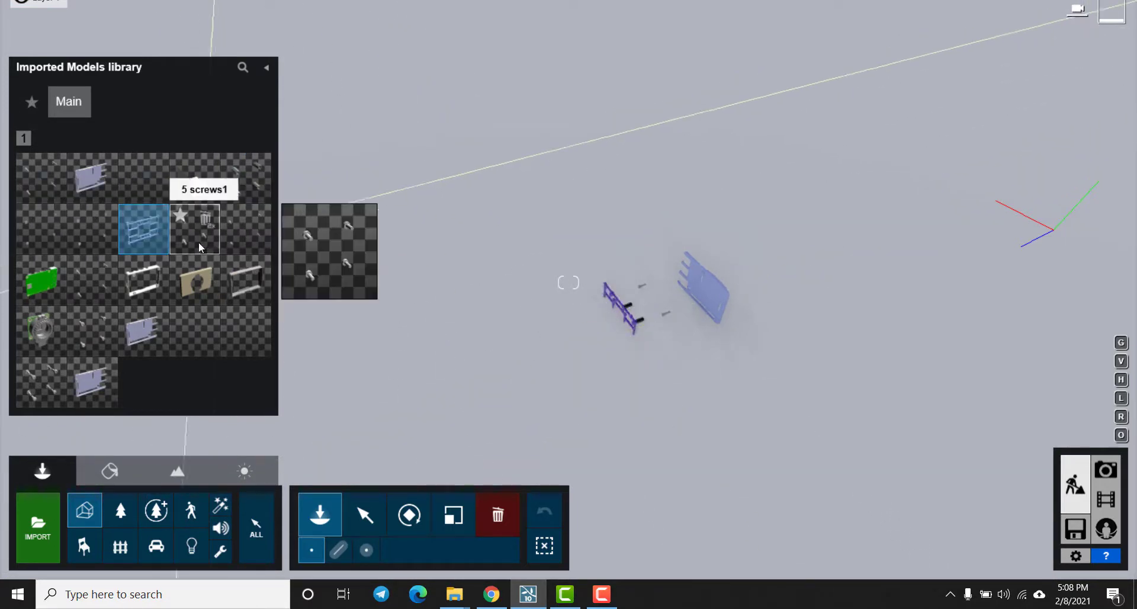
left_click(200, 247)
left_click(605, 320)
- Continue the row of parts with another set of screws and the green motherboard in front of them
left_click(245, 228)
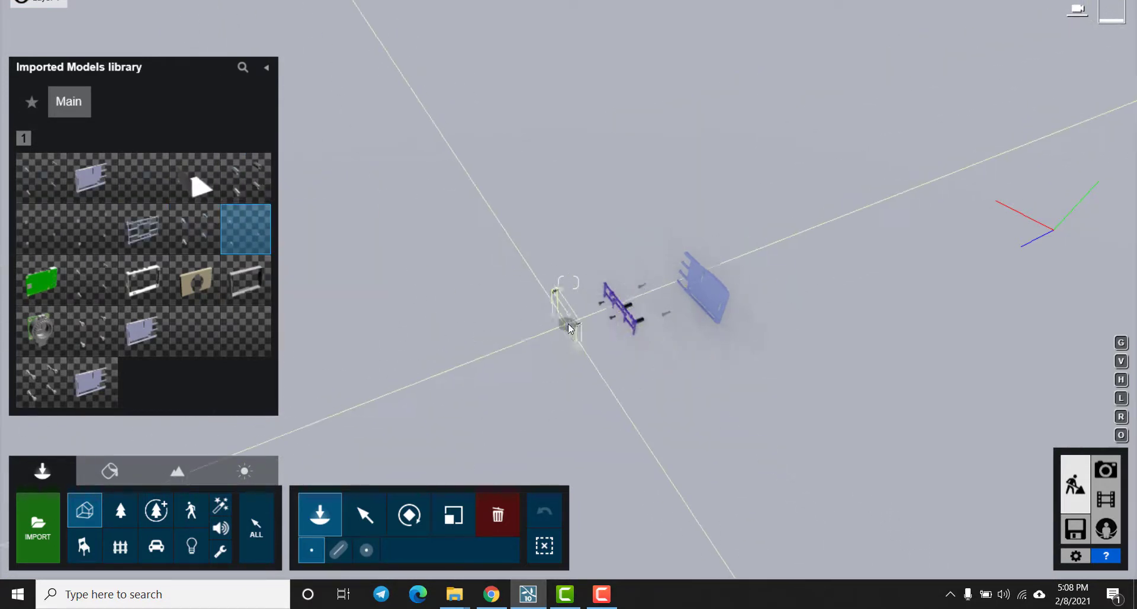
left_click(570, 328)
left_click(41, 280)
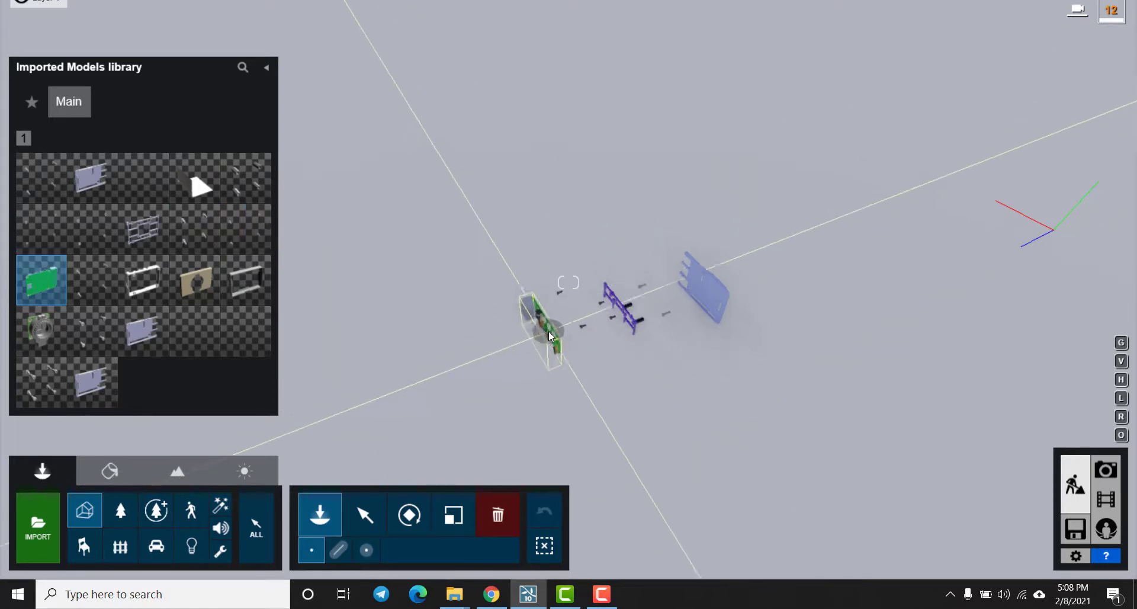
left_click(365, 306)
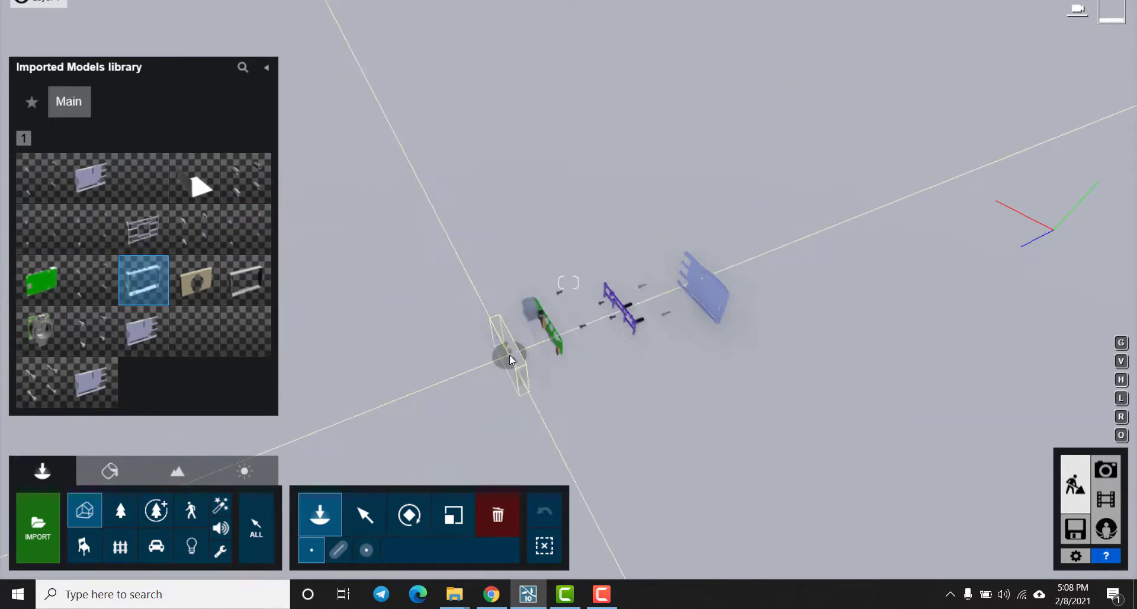
- Place the white frame and the 13 Front plate in line in front of the motherboard
right_click_drag(563, 349, 538, 289)
scroll(560, 354, "down", 3)
scroll(560, 353, "down", 2)
scroll(592, 369, "up", 3)
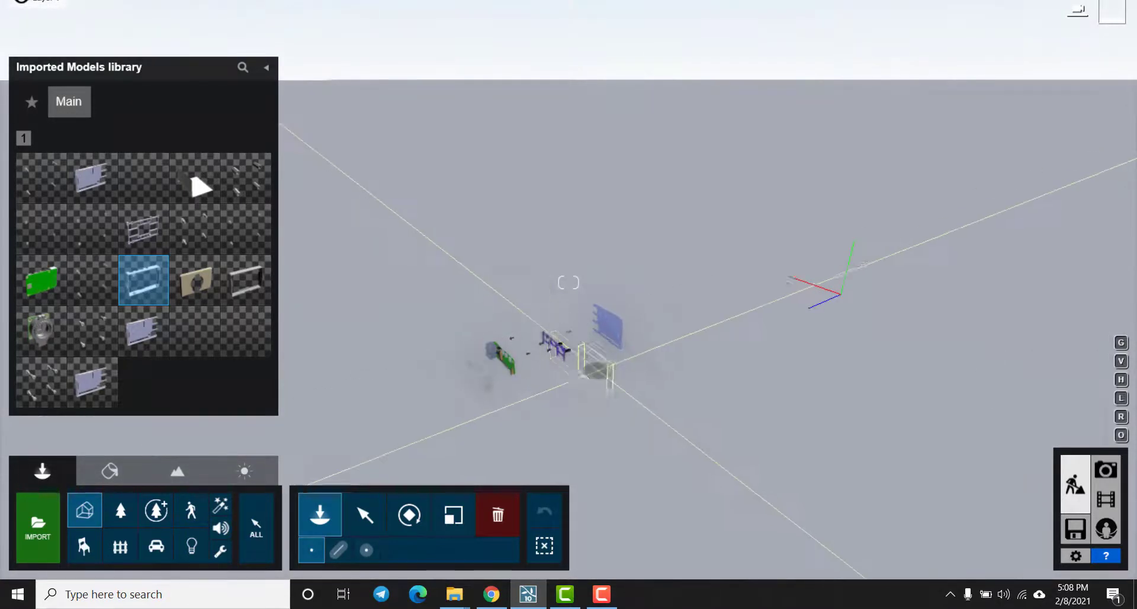
right_click_drag(726, 400, 651, 406)
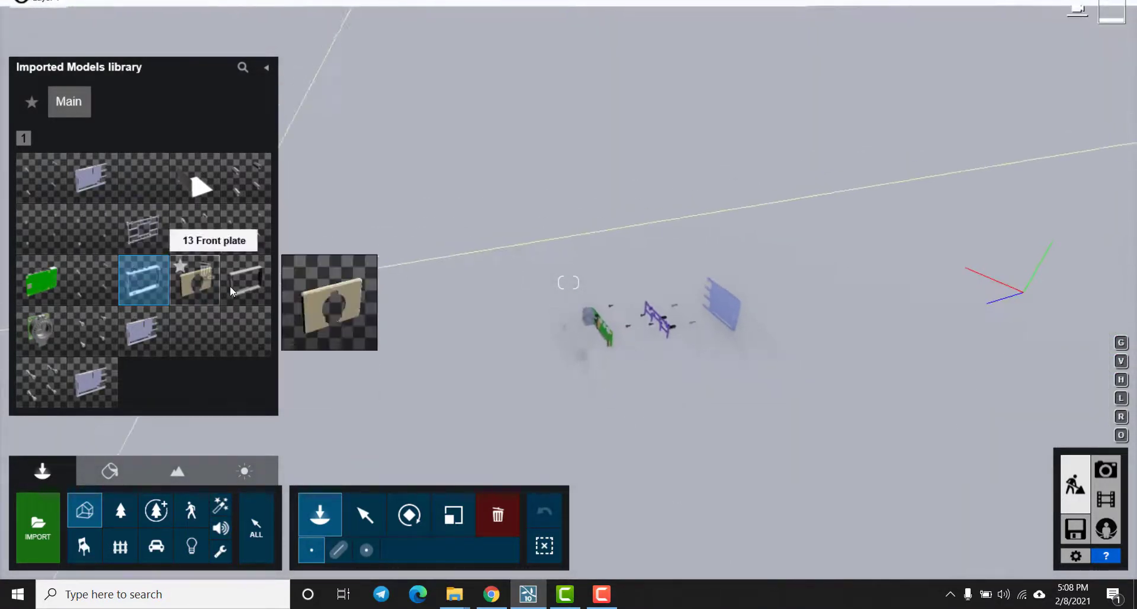
left_click(196, 289)
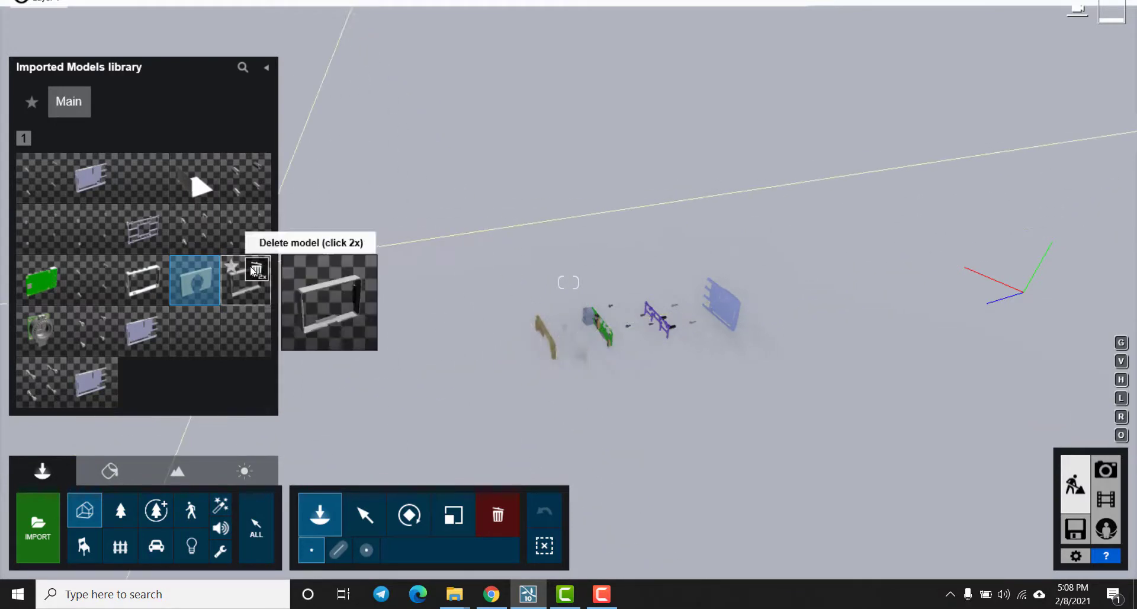
- Place two copies of the black frame in line in front of the front plate
left_click(243, 283)
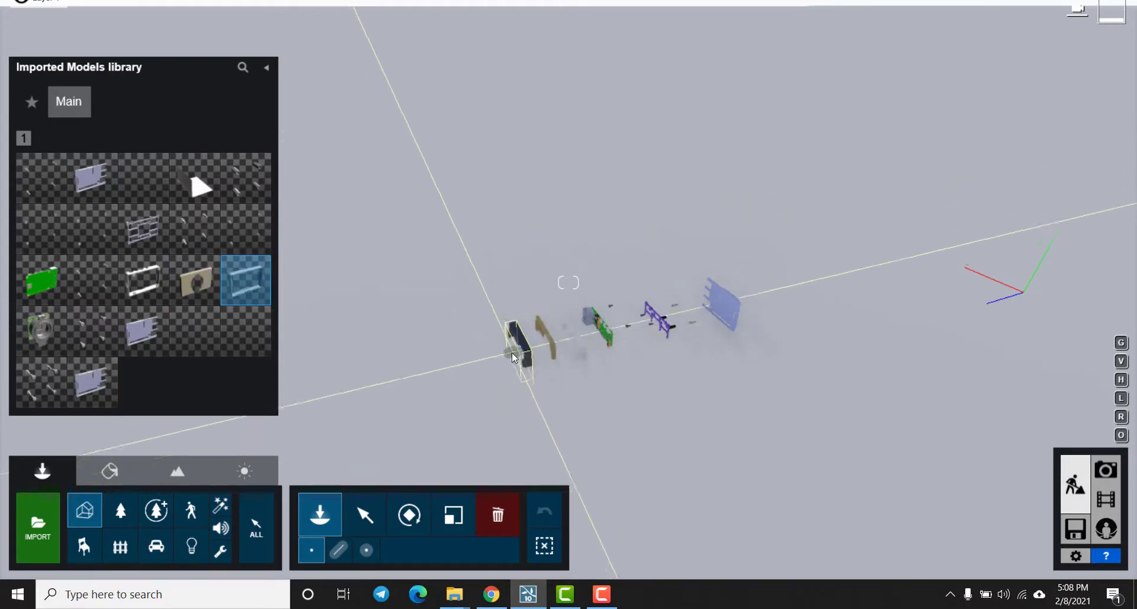
left_click(514, 357)
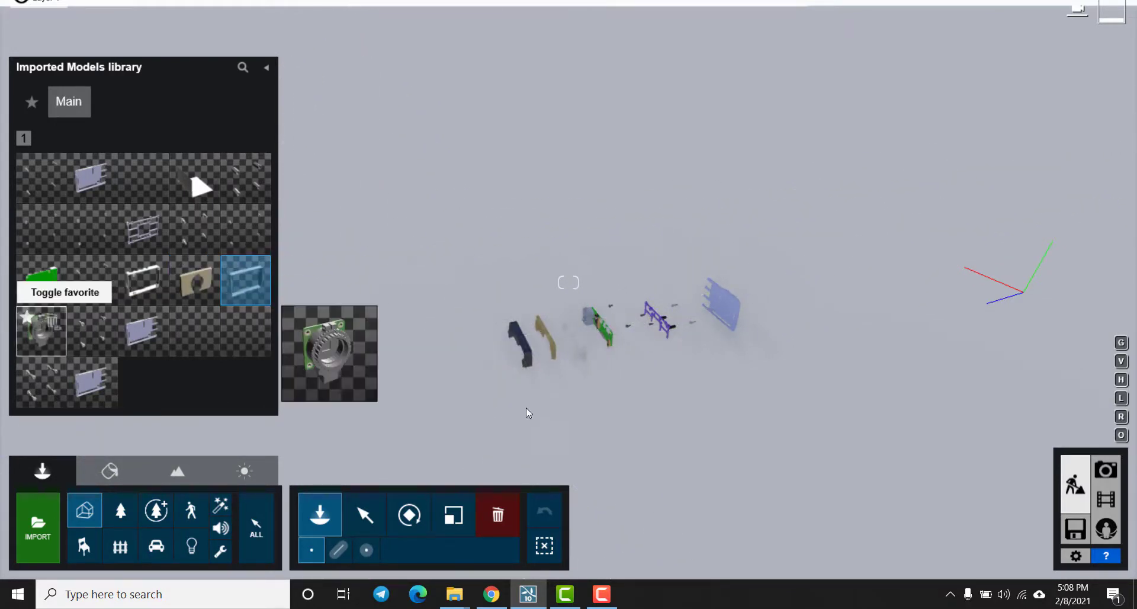
left_click(484, 367)
- Place the camera module and the 5 screws model in front of the black frames to end the row
key("w")
right_click_drag(580, 355, 296, 368)
left_click(43, 331)
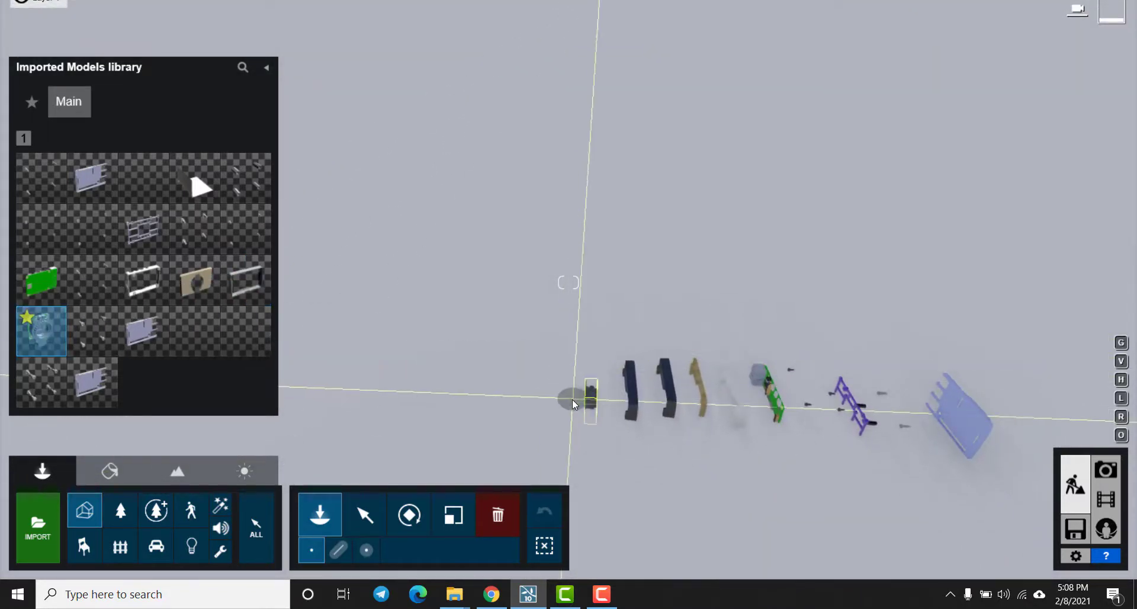
left_click(581, 399)
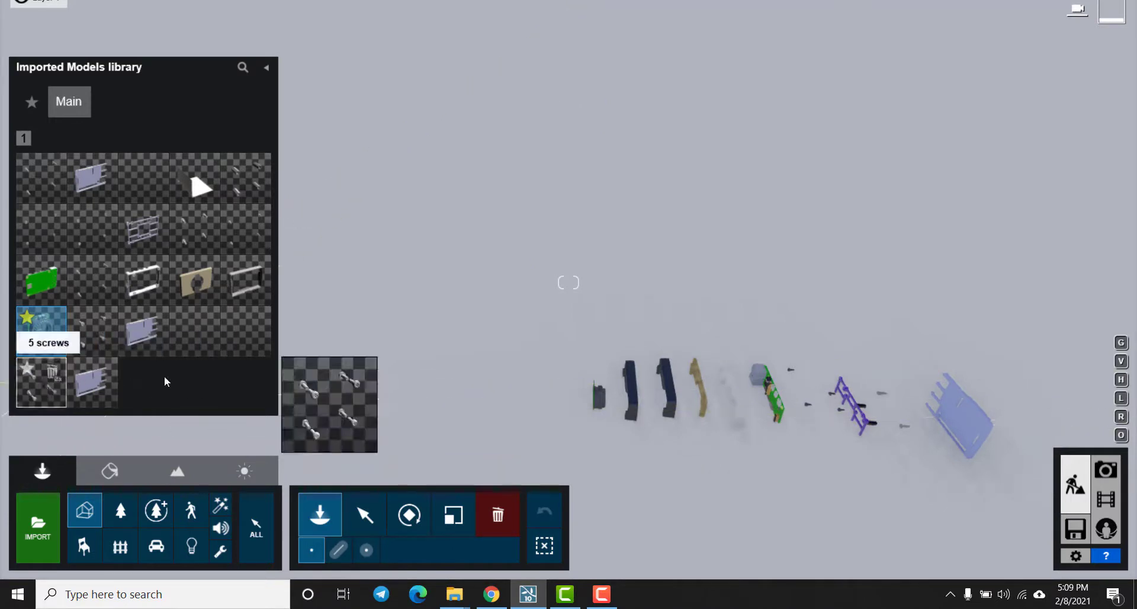
left_click(45, 384)
left_click(529, 393)
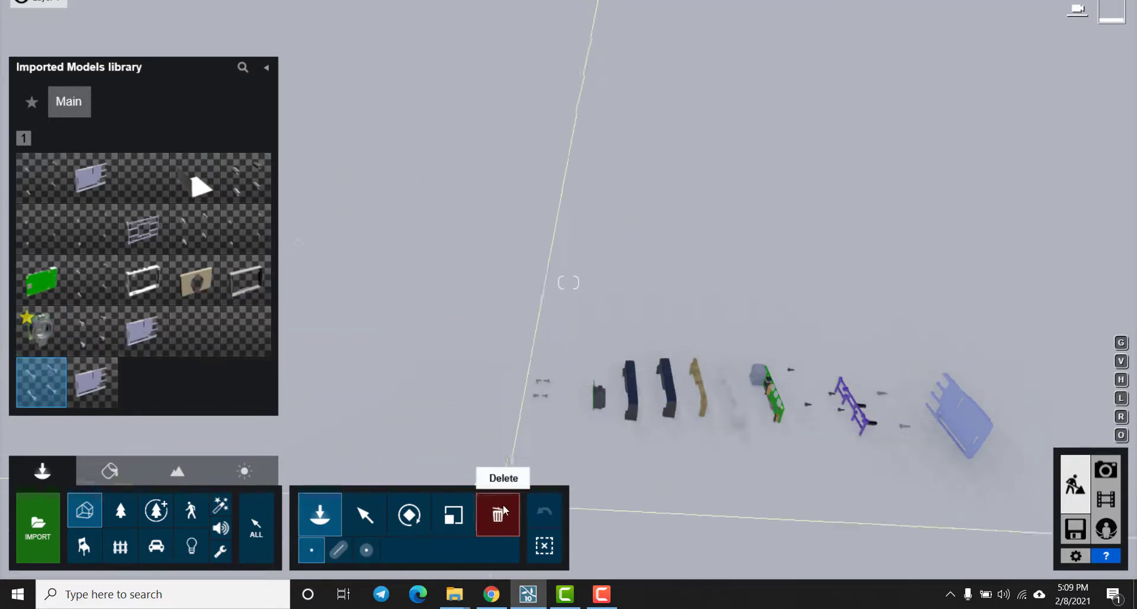
- Delete the duplicate black frame nearest the camera module
left_click(503, 512)
left_click(631, 392)
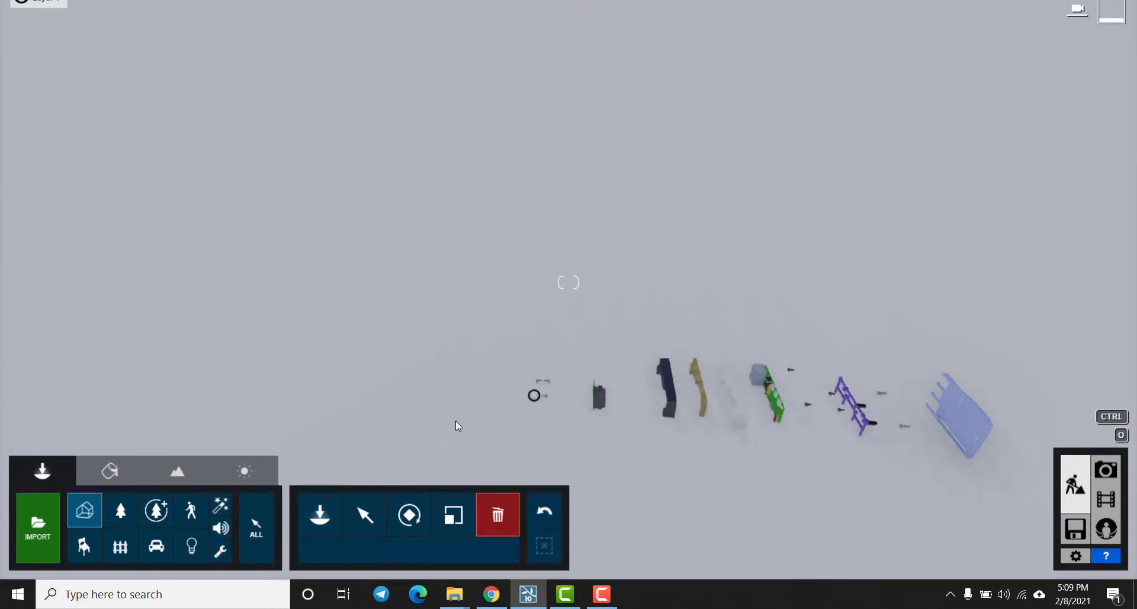
right_click_drag(534, 395, 949, 510)
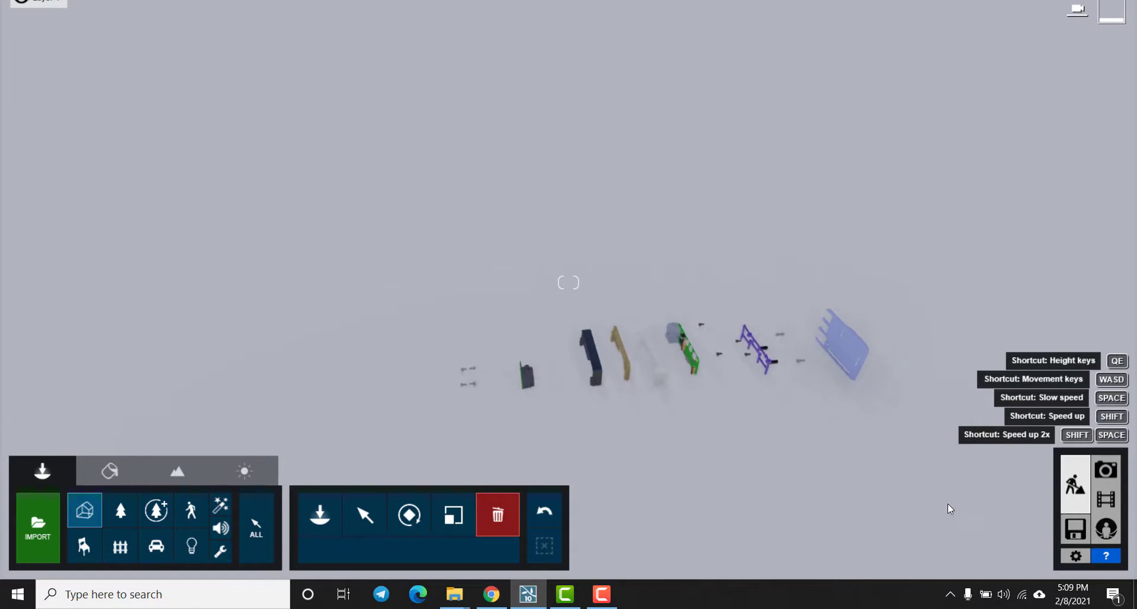
- Select all the imported camera parts in the row and align their positions to assemble the camera
left_click(378, 503)
left_click_drag(386, 217, 1013, 507, "ctrl")
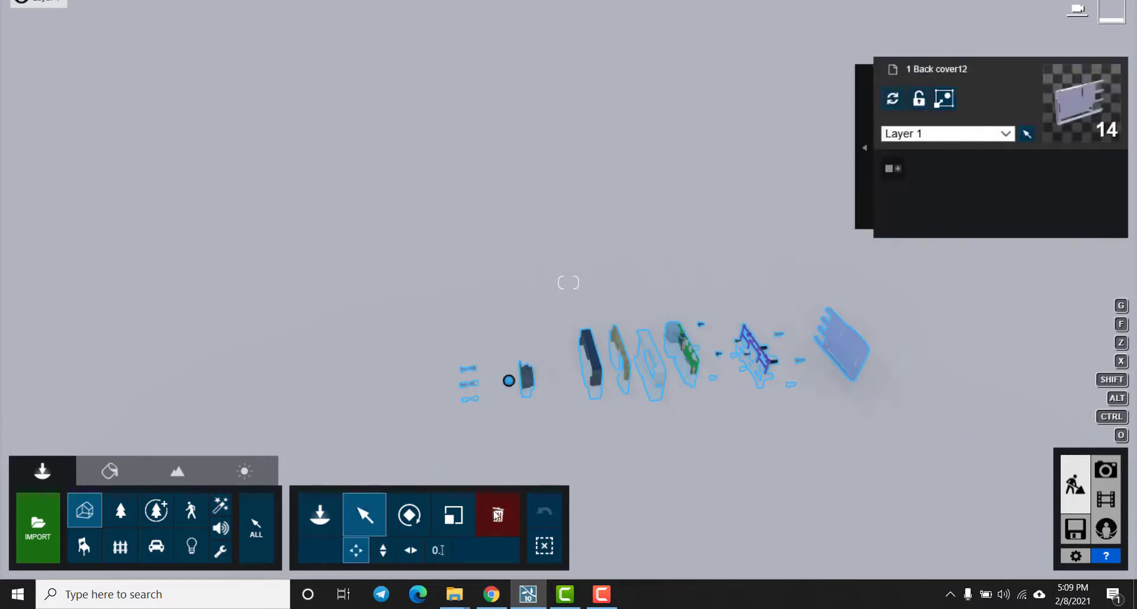
left_click(865, 148)
left_click(866, 149)
left_click(863, 149)
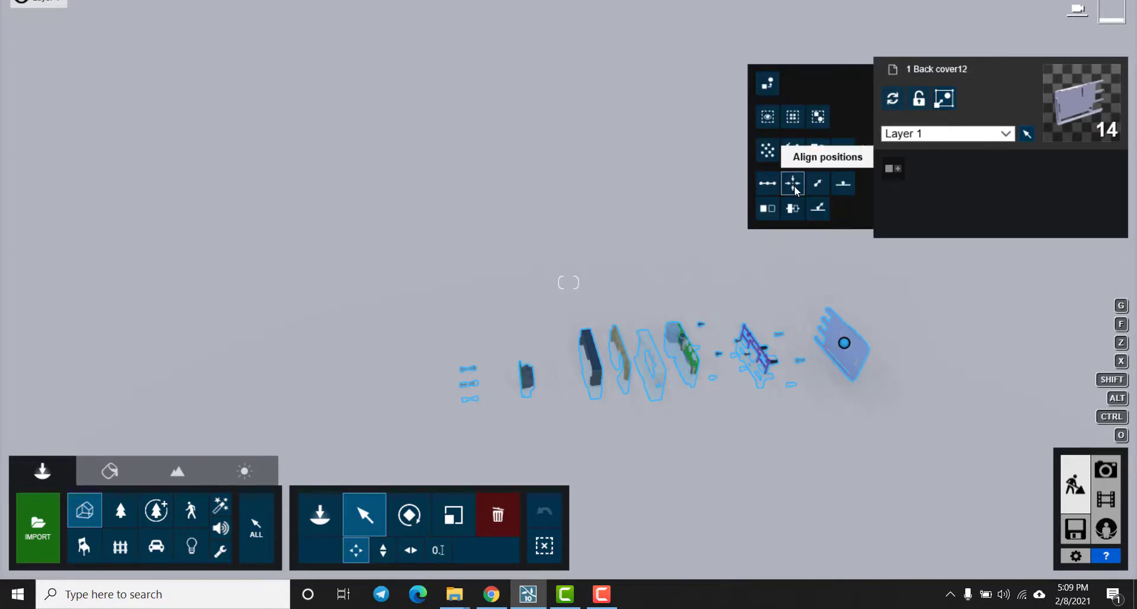
left_click(794, 191)
- Raise the selected, assembled camera parts vertically so they float high above the ground
scroll(858, 373, "up", 2)
right_click_drag(858, 373, 672, 290)
scroll(673, 302, "up", 2)
right_click_drag(673, 332, 645, 387)
scroll(672, 446, "up", 1)
right_click_drag(673, 447, 527, 335)
scroll(666, 423, "down", 2)
scroll(619, 342, "up", 2)
scroll(616, 349, "down", 2)
left_click(383, 549)
left_click_drag(526, 76, 556, 203)
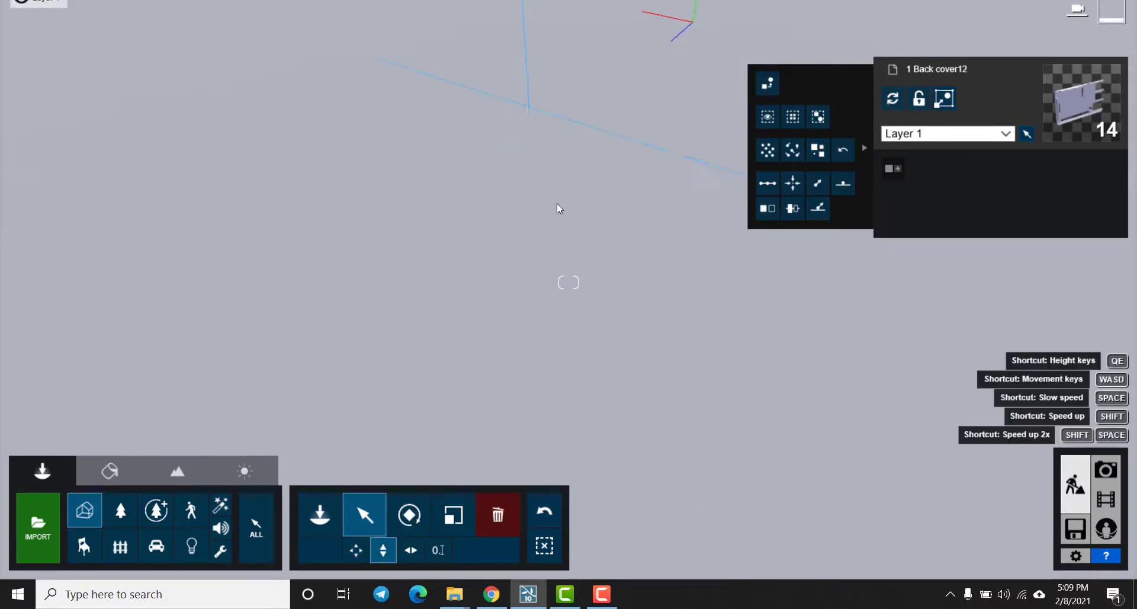
- Examine the raised camera assembly from below and close up
right_click_drag(557, 203, 543, 105)
scroll(576, 138, "up", 3)
scroll(590, 144, "down", 1)
scroll(590, 144, "down", 2)
scroll(526, 154, "up", 3)
scroll(606, 140, "up", 2)
scroll(550, 193, "down", 2)
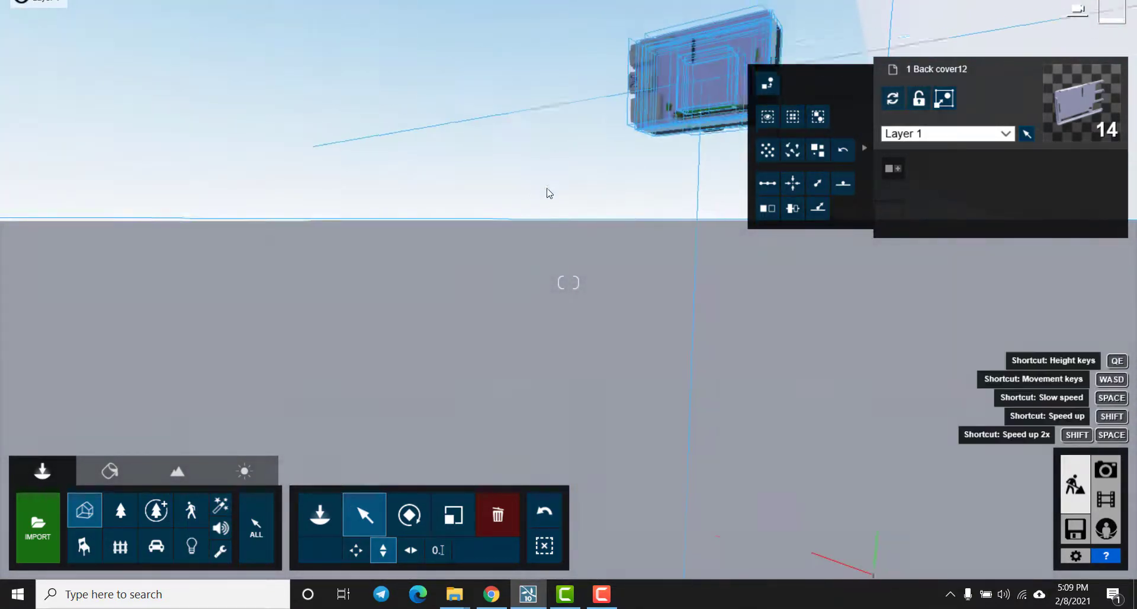
right_click_drag(549, 193, 583, 170)
scroll(509, 195, "up", 1)
right_click_drag(479, 222, 478, 196)
scroll(479, 196, "up", 2)
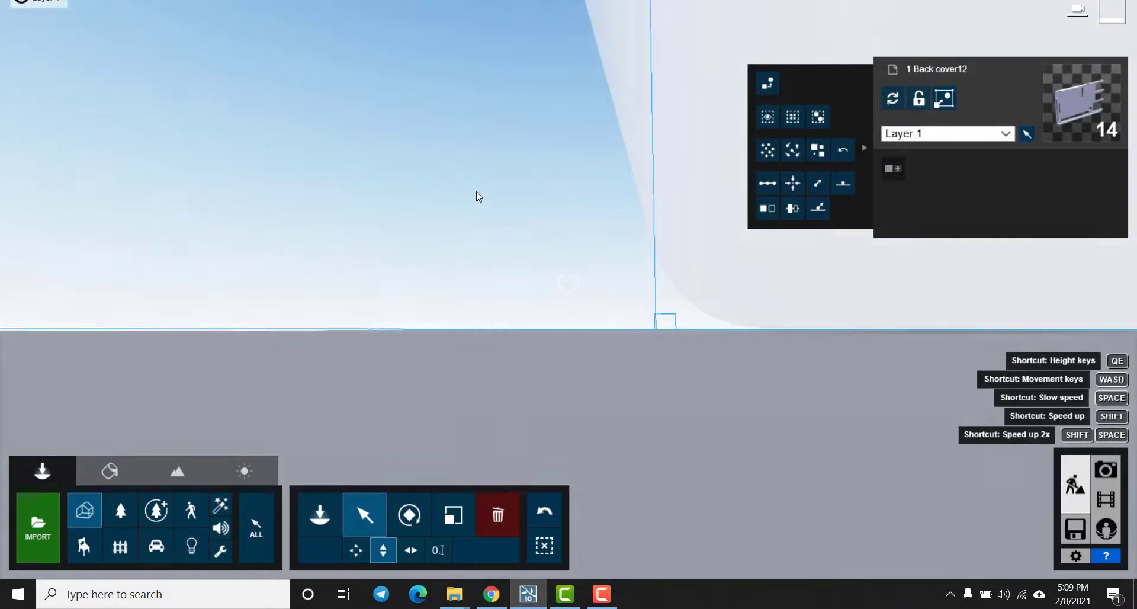
scroll(474, 191, "down", 3)
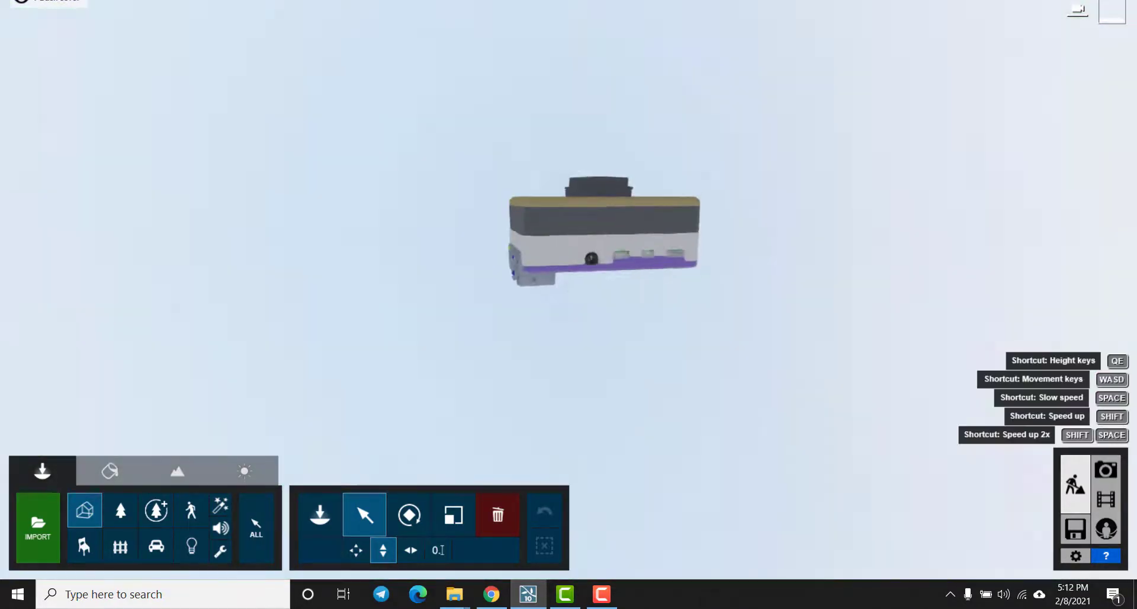
- Frame the assembled camera in the centre of the view from its connector side and switch to Movie mode
right_click_drag(568, 283, 575, 380)
scroll(574, 380, "up", 2)
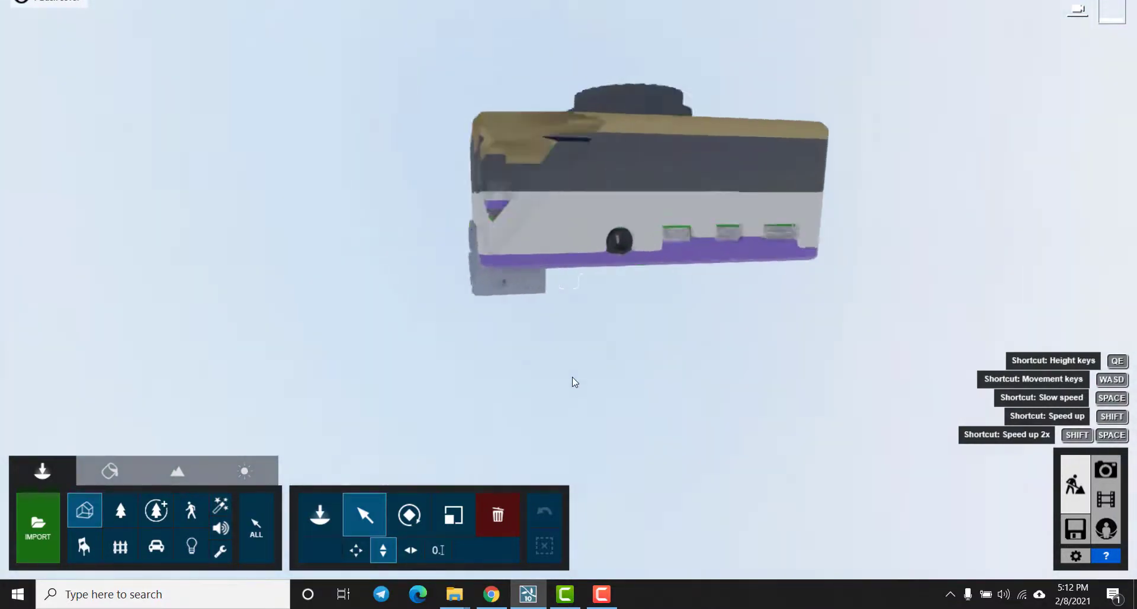
scroll(576, 374, "down", 1)
scroll(577, 374, "up", 4)
key("s")
key("d")
key("a")
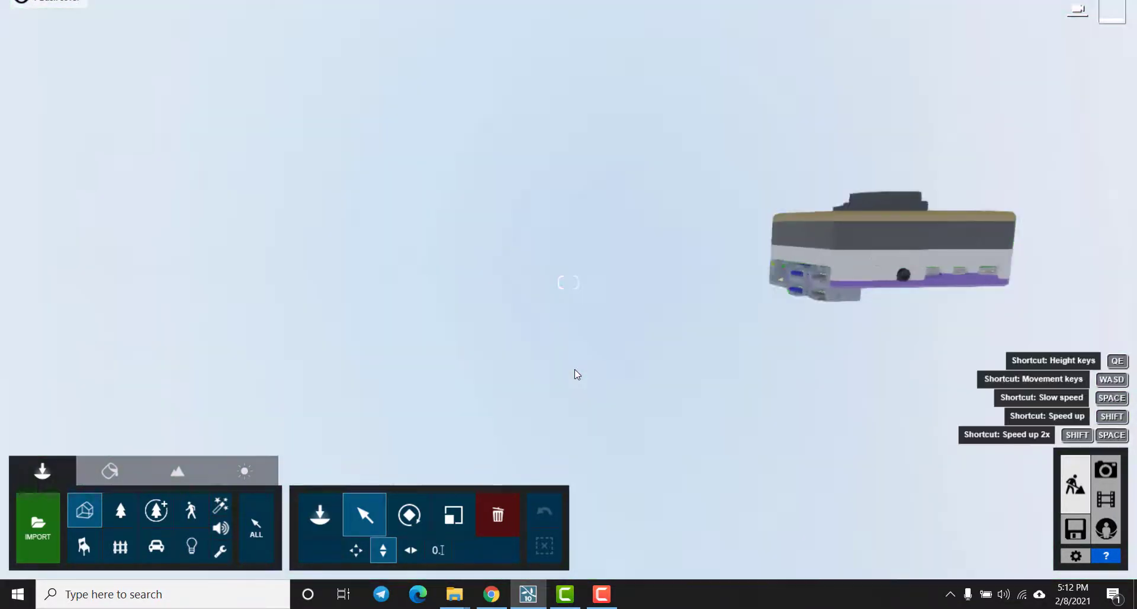
key("d")
right_click_drag(598, 396, 581, 388)
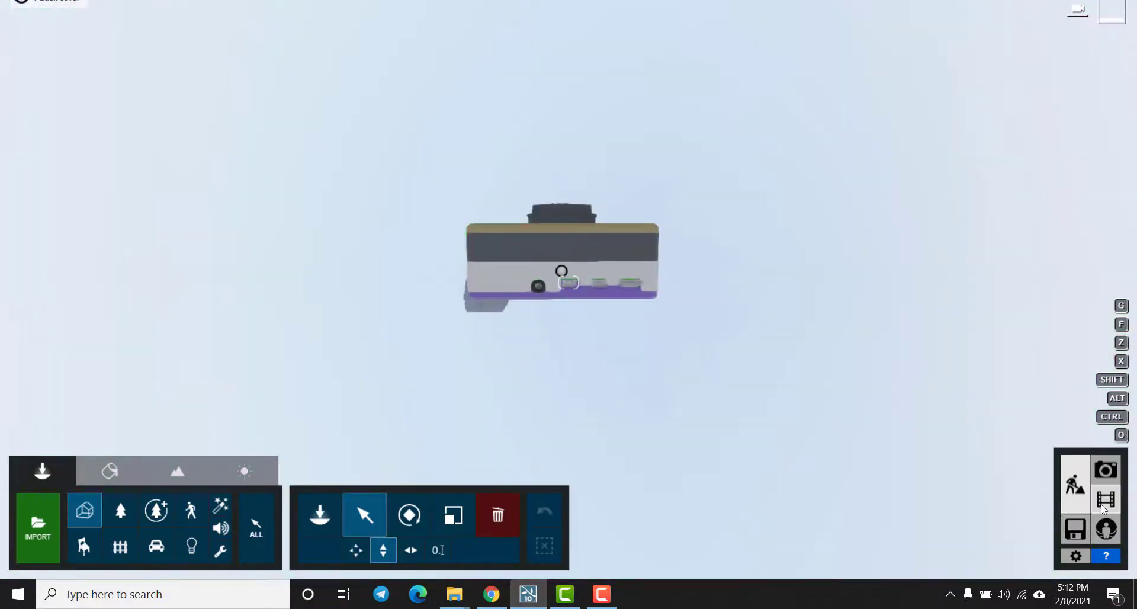
left_click(1104, 508)
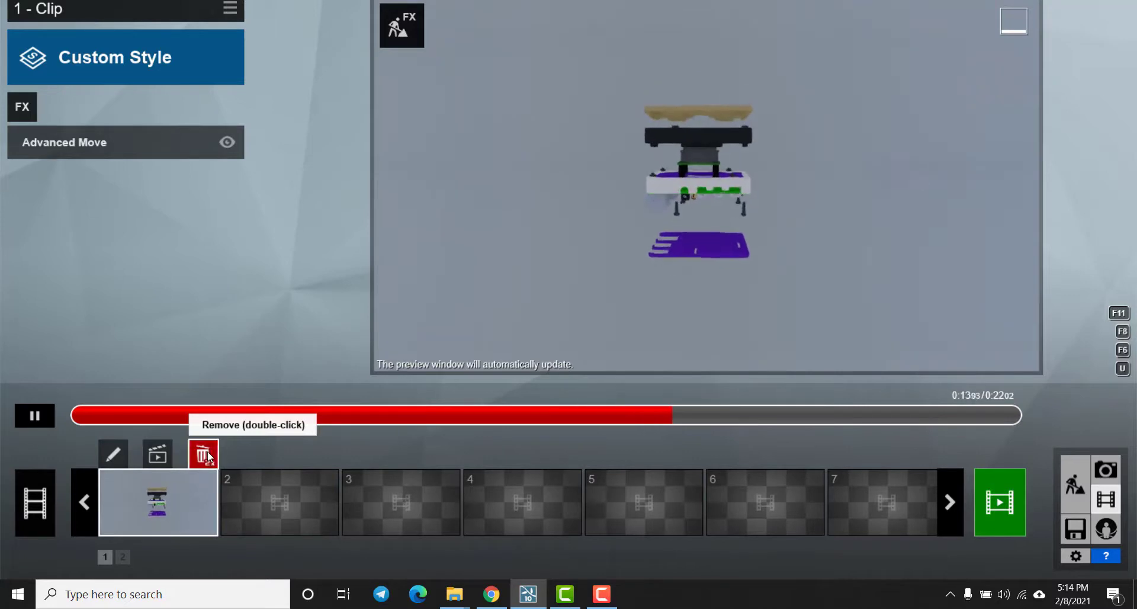
- Delete the existing clip 1 and record a new one, starting with two identical keyframes of the camera's connector side
double_click(208, 455)
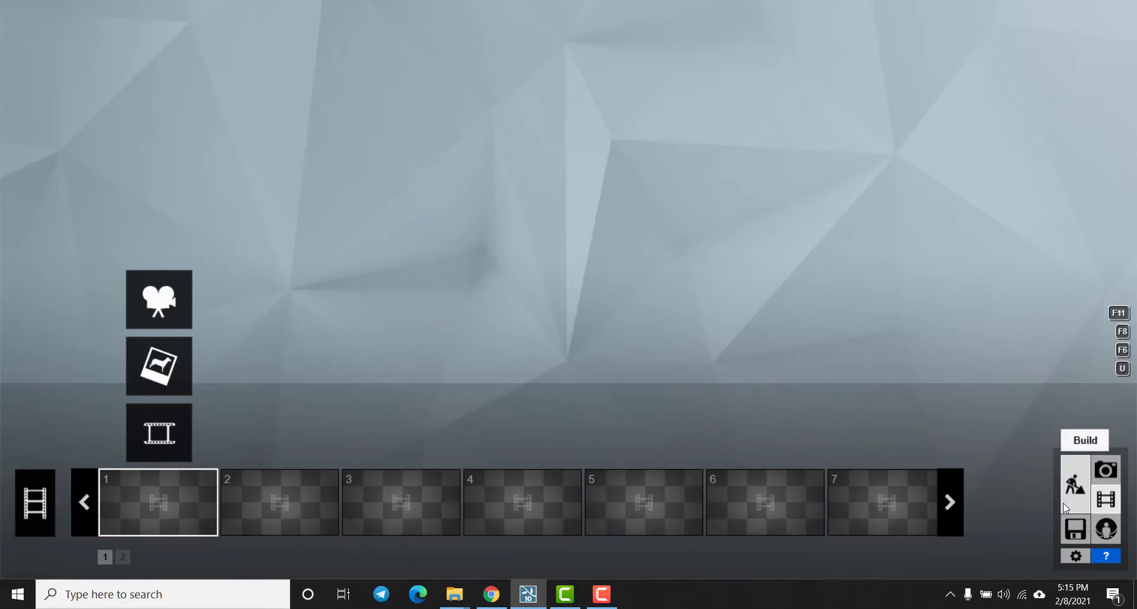
left_click(159, 312)
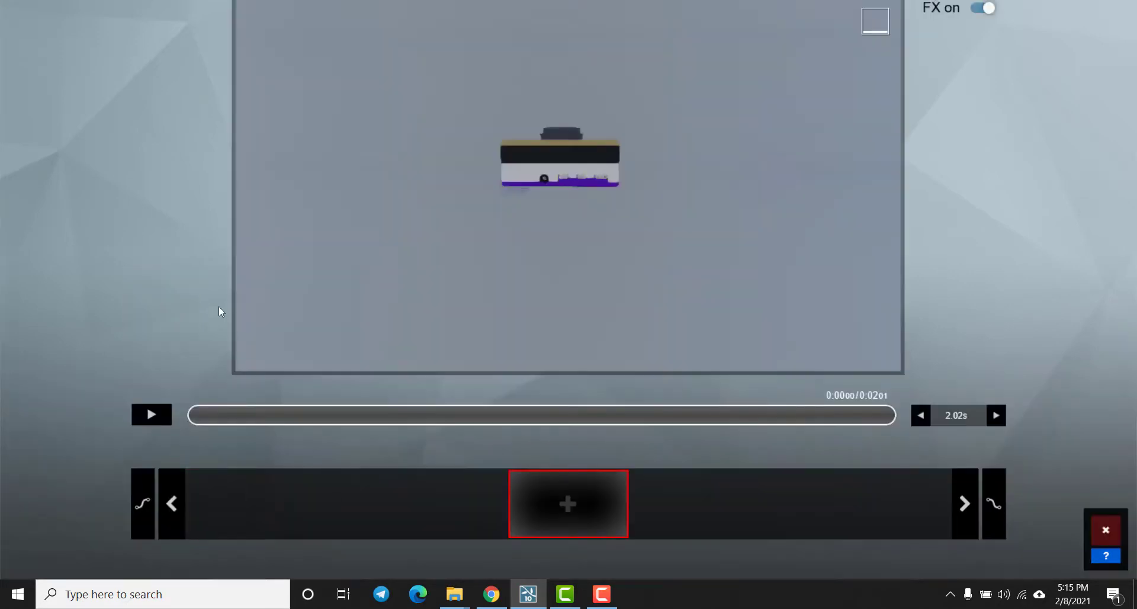
left_click(567, 503)
left_click(575, 500)
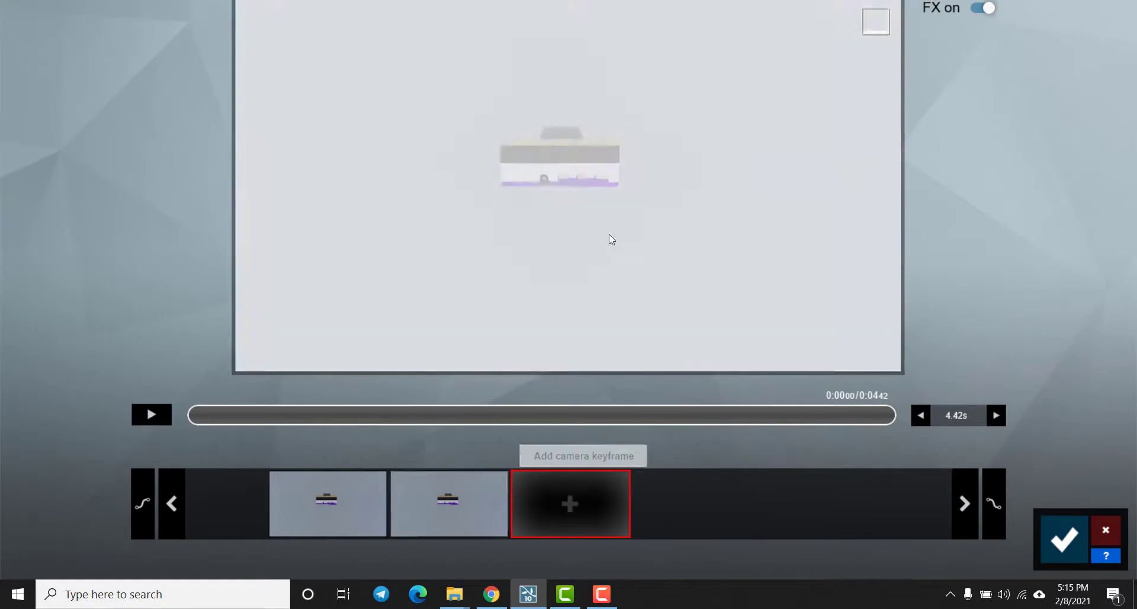
- Add a closer keyframe of the connector side and another keyframe showing the camera from its corner
scroll(583, 160, "up", 3)
left_click(571, 498)
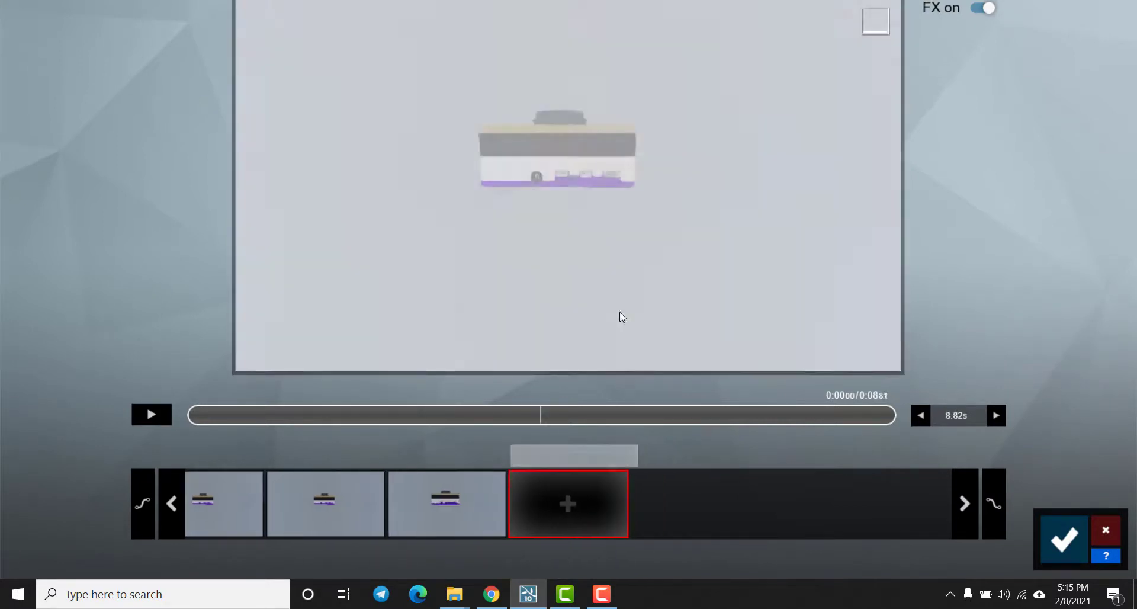
right_click_drag(646, 251, 598, 247)
mouse_move(671, 245)
right_mouse_down()
mouse_move(656, 241)
mouse_move(711, 241)
mouse_move(562, 241)
mouse_move(669, 233)
right_mouse_up()
key("d")
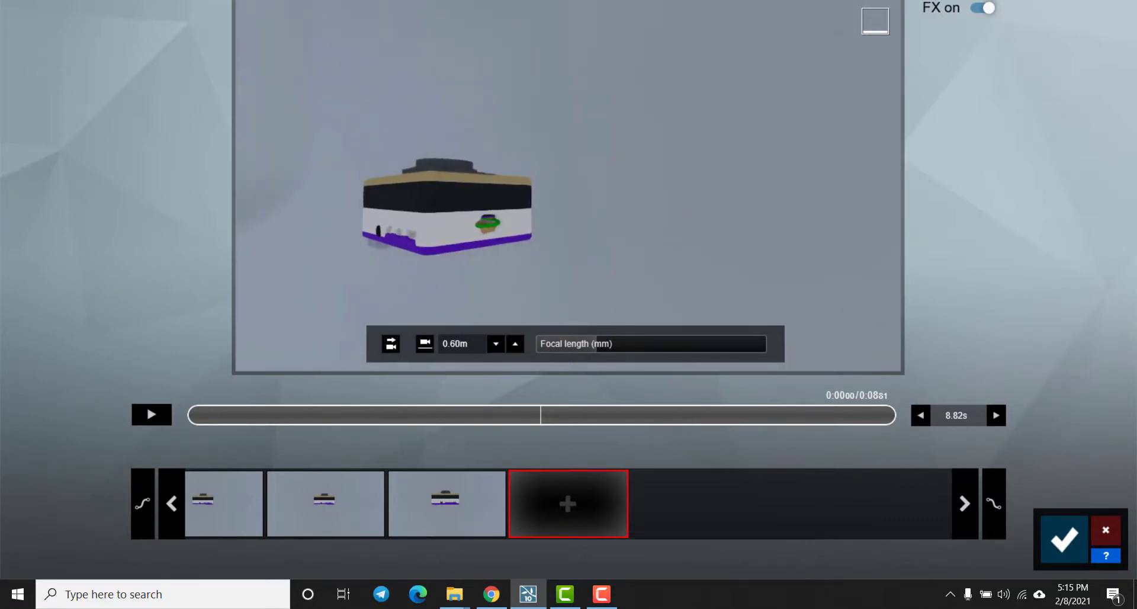
right_click_drag(704, 232, 633, 233)
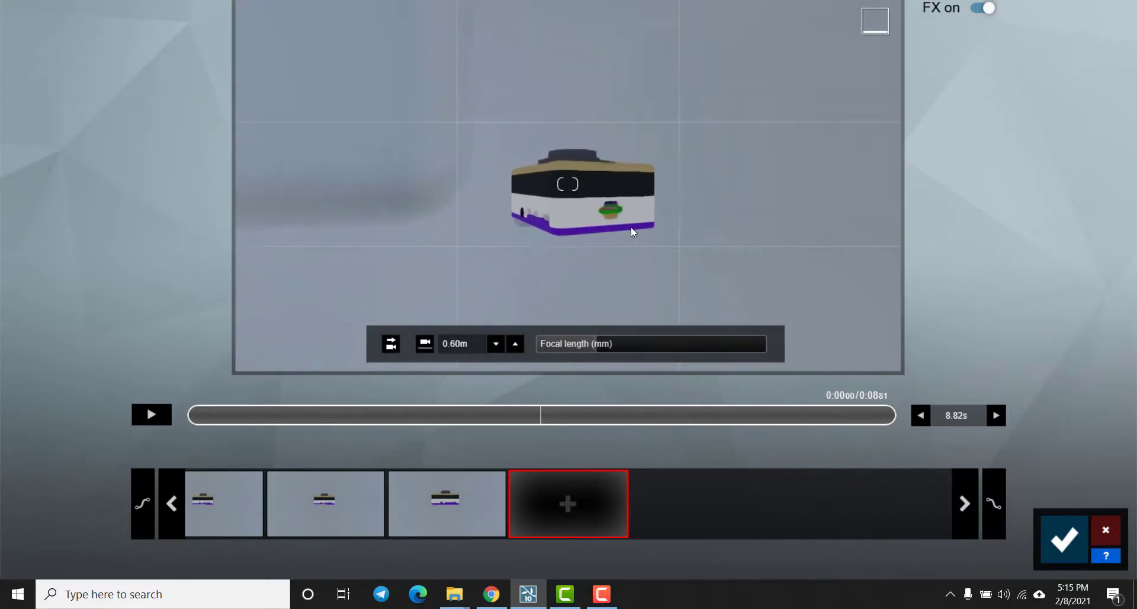
left_click(566, 502)
- Add two closing keyframes facing the camera's short side and save the clip
key("d")
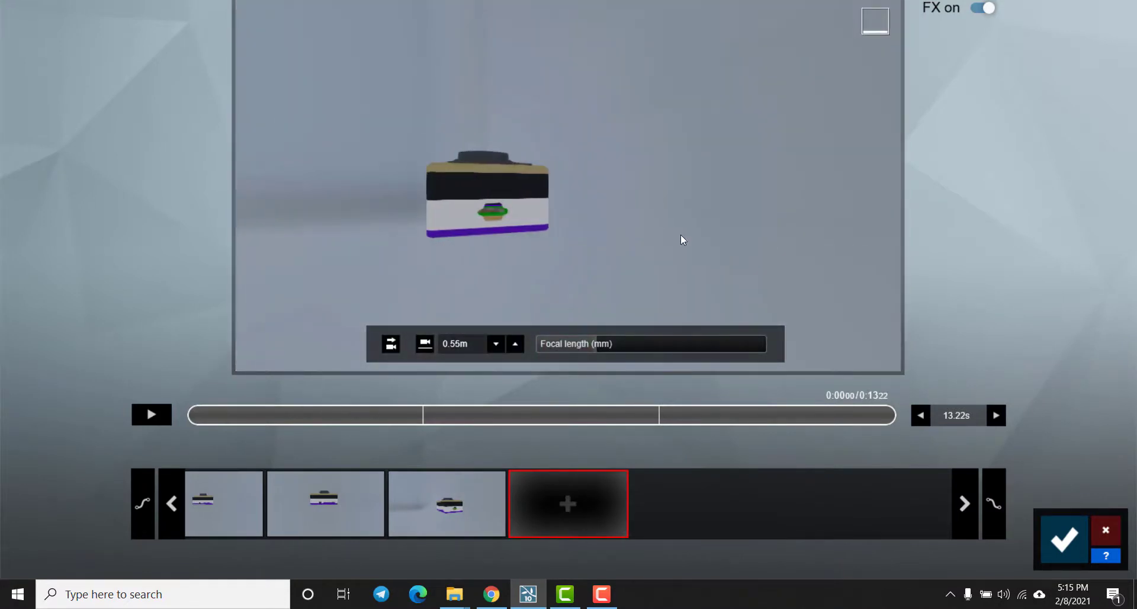
right_click_drag(680, 238, 613, 251)
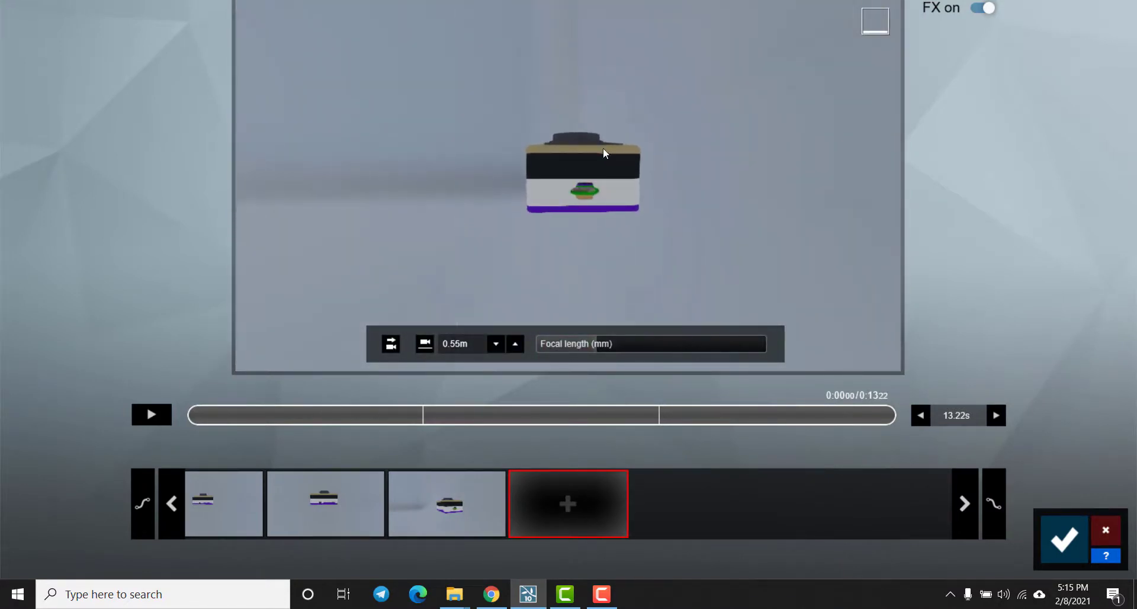
scroll(602, 166, "up", 3)
scroll(603, 168, "down", 1)
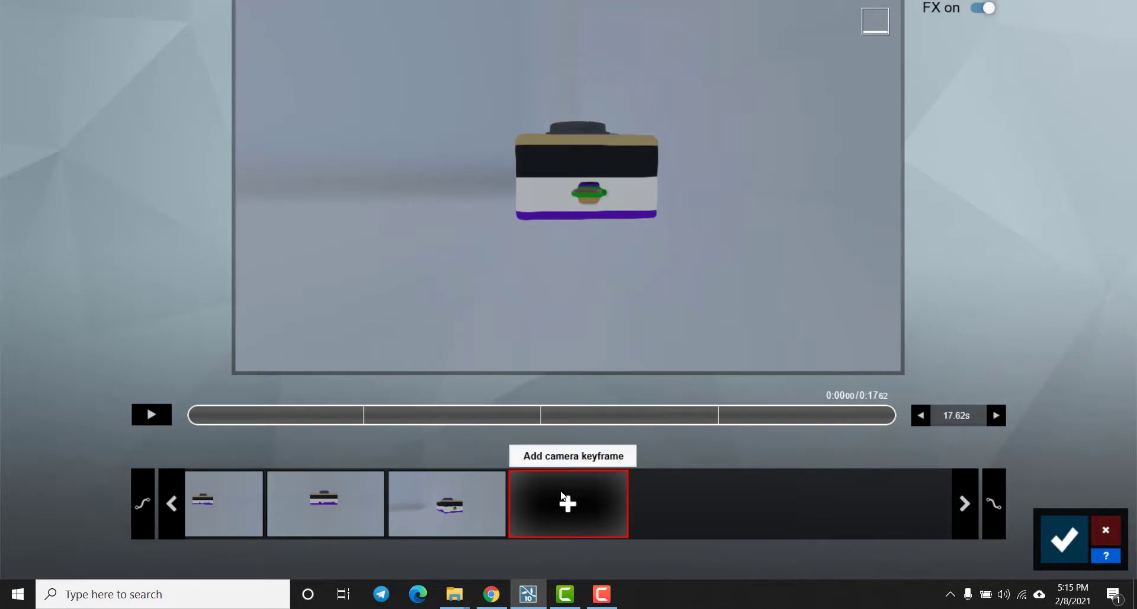
left_click(567, 503)
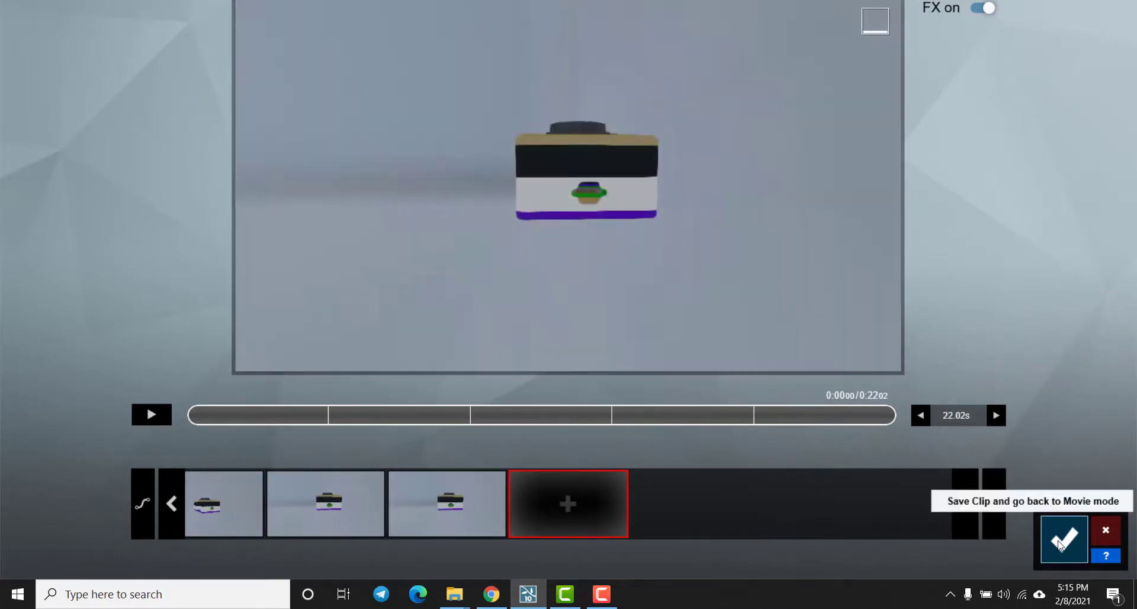
left_click(1064, 537)
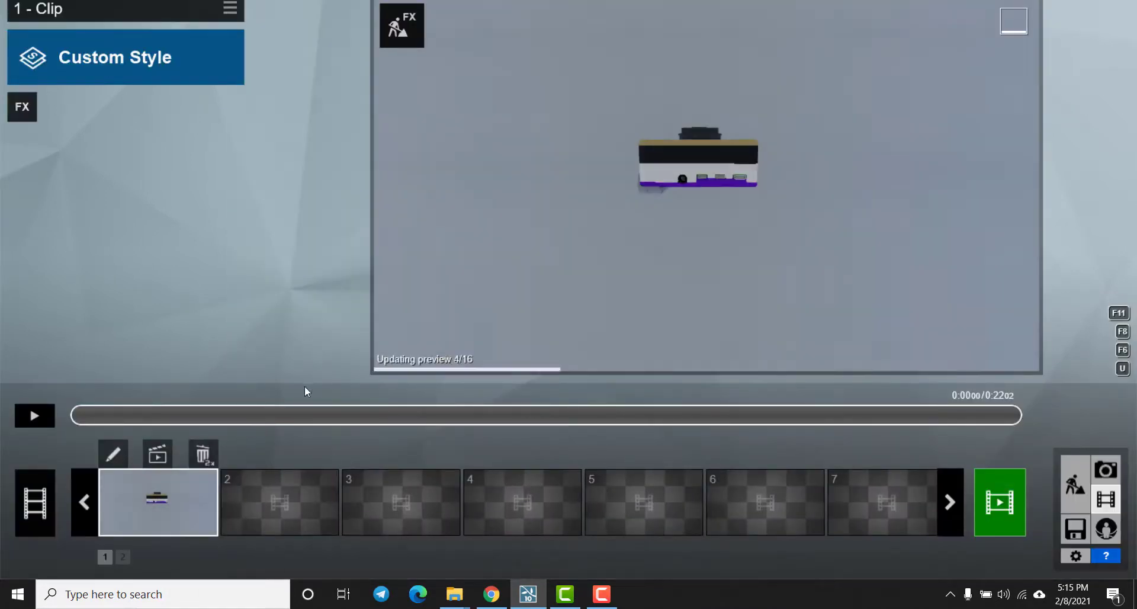
- Play the new clip and add the Advanced Move animation effect to it
left_click(35, 416)
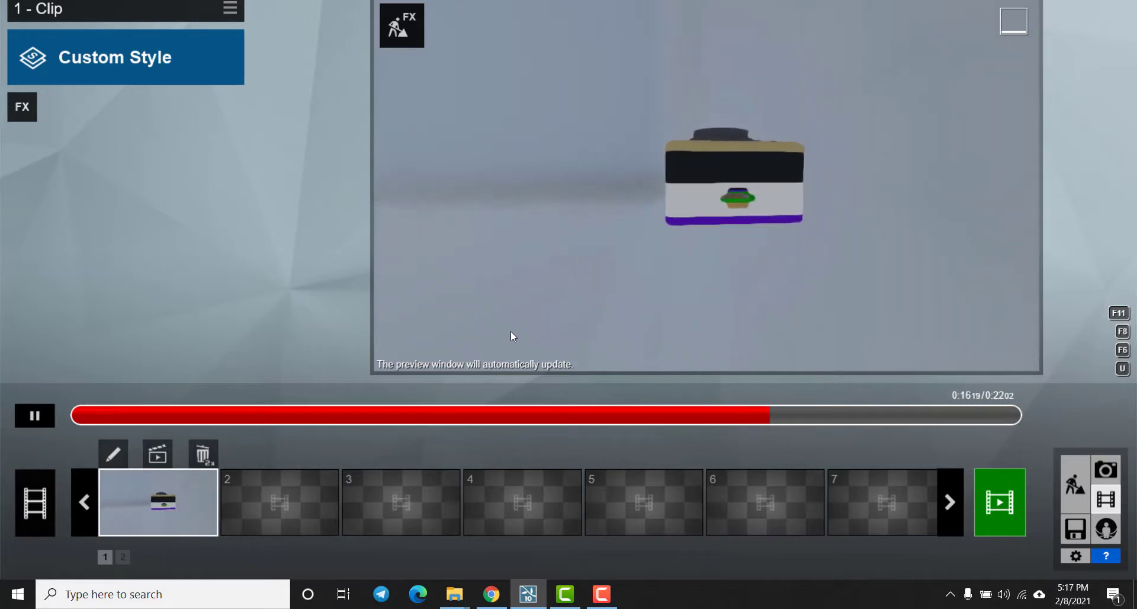
left_click(22, 107)
left_click(288, 248)
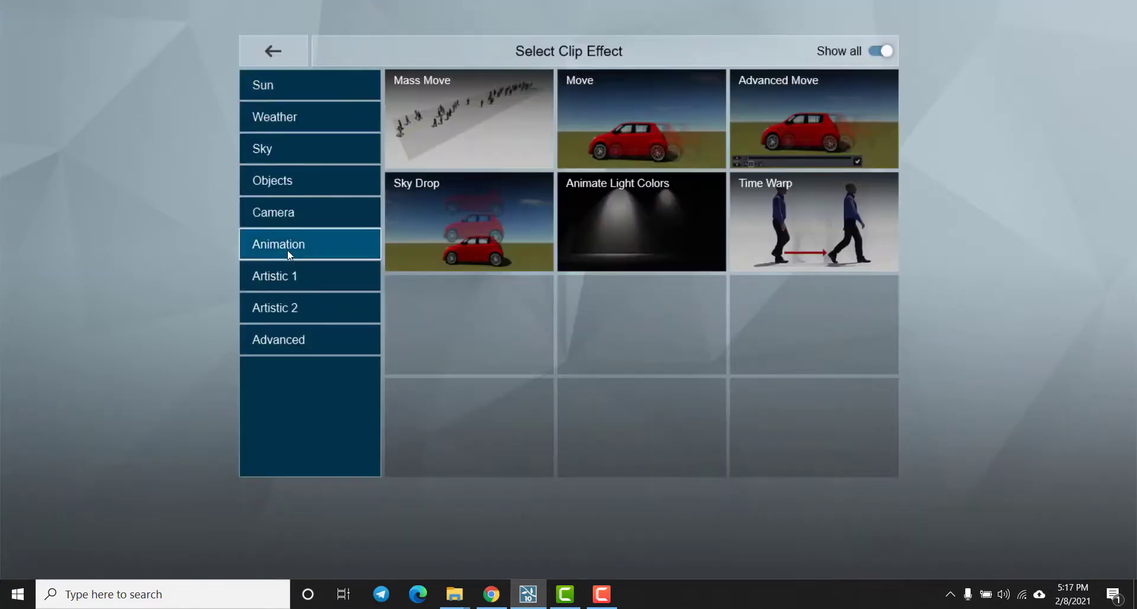
left_click(818, 99)
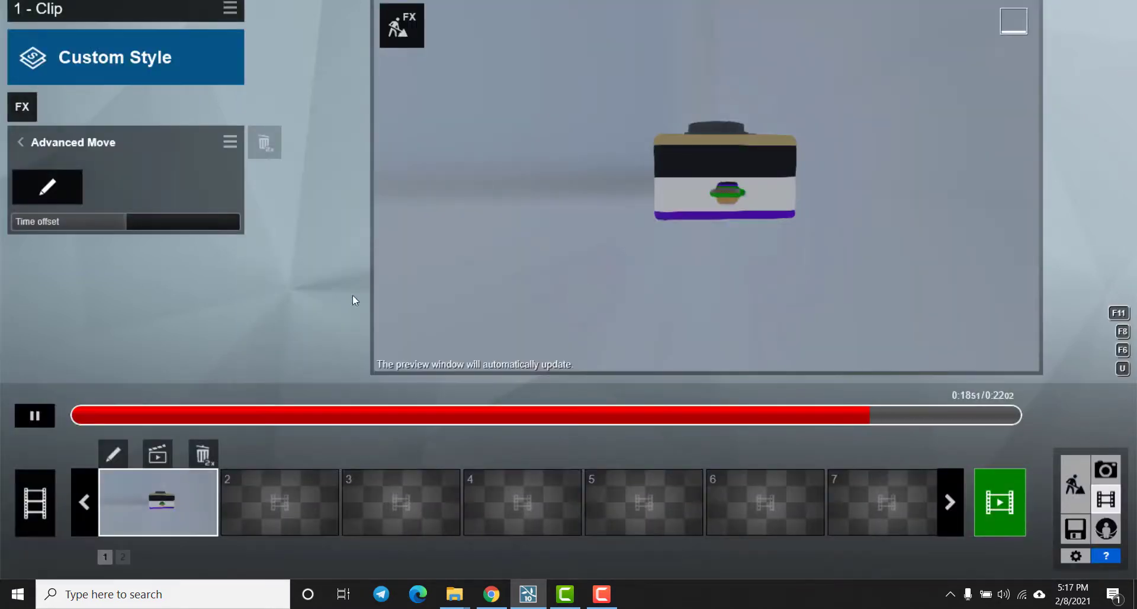
- Edit the Advanced Move effect and move the purple back cover down away from the camera body at 2.0 seconds
left_click(52, 185)
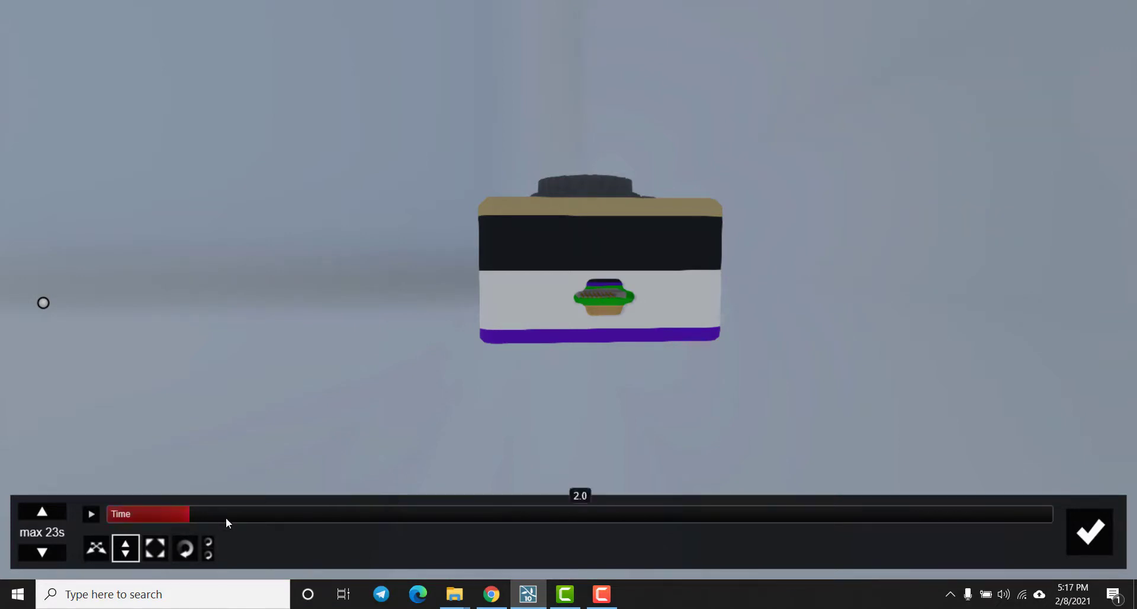
left_click_drag(586, 294, 606, 313)
scroll(592, 296, "down", 2)
left_click_drag(581, 364, 583, 408)
- Move the four screws down out of the camera body to just above the back cover at the same time mark
scroll(561, 329, "down", 2)
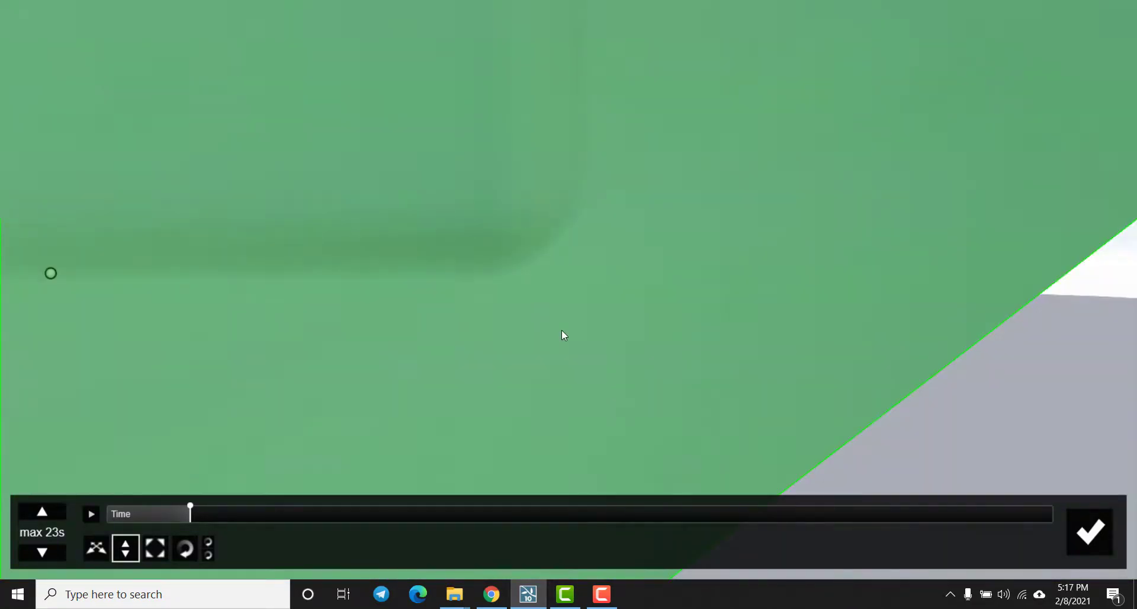
scroll(563, 332, "down", 3)
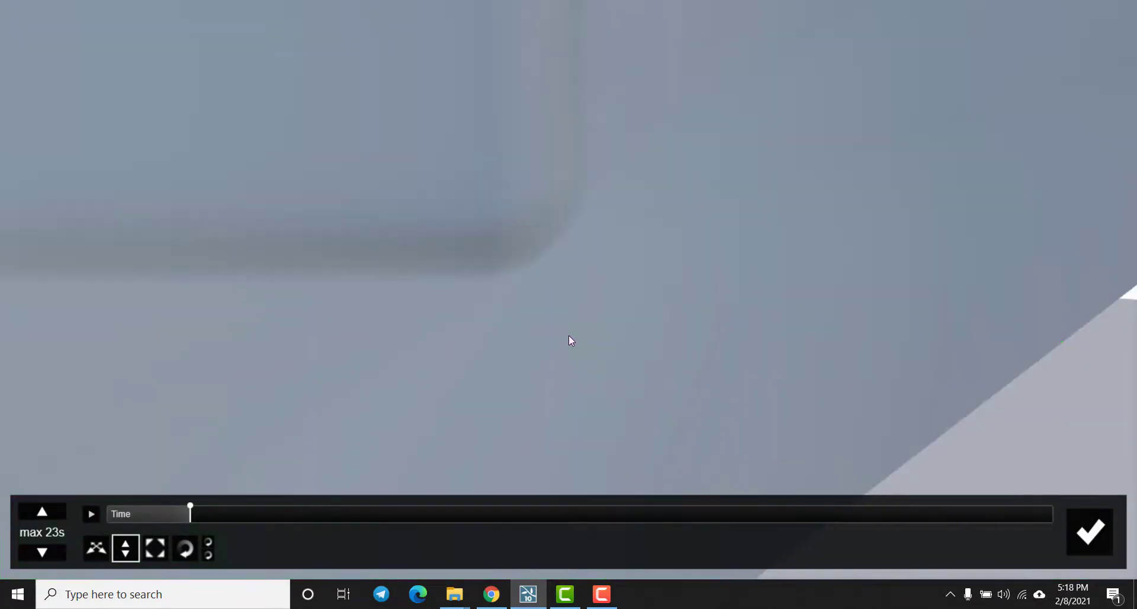
key("q")
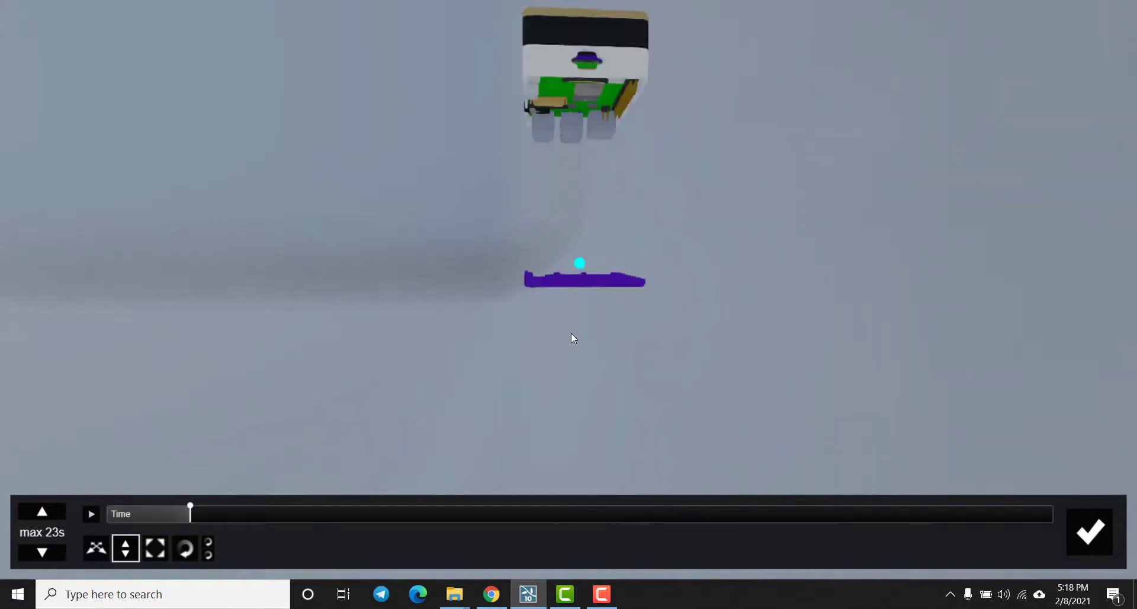
key("e")
key("e")
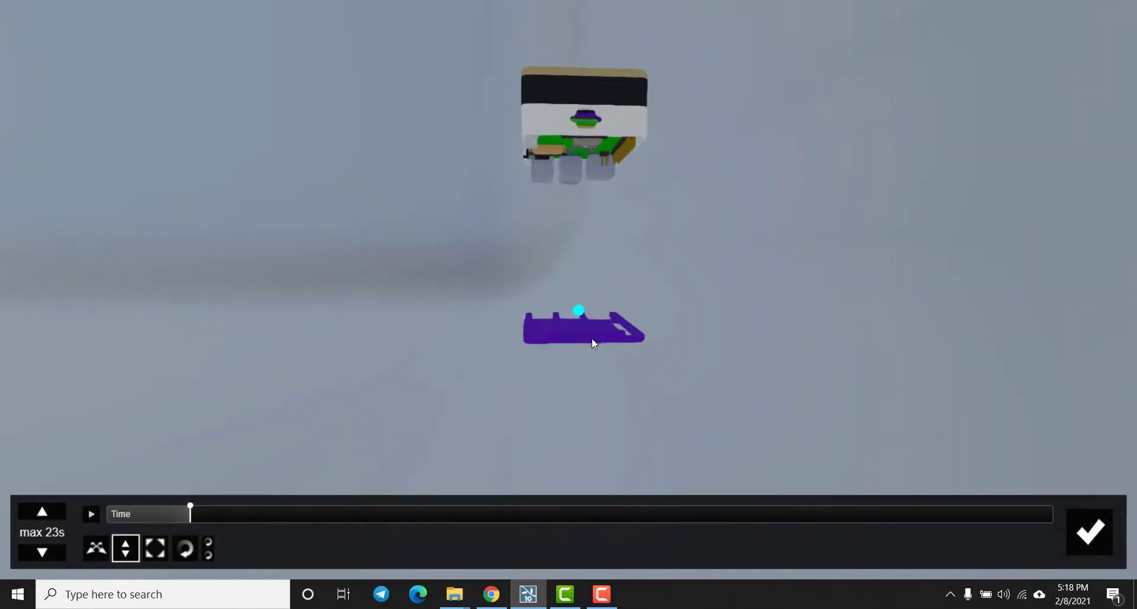
key("q")
key("e")
key("q")
right_click_drag(600, 341, 601, 337)
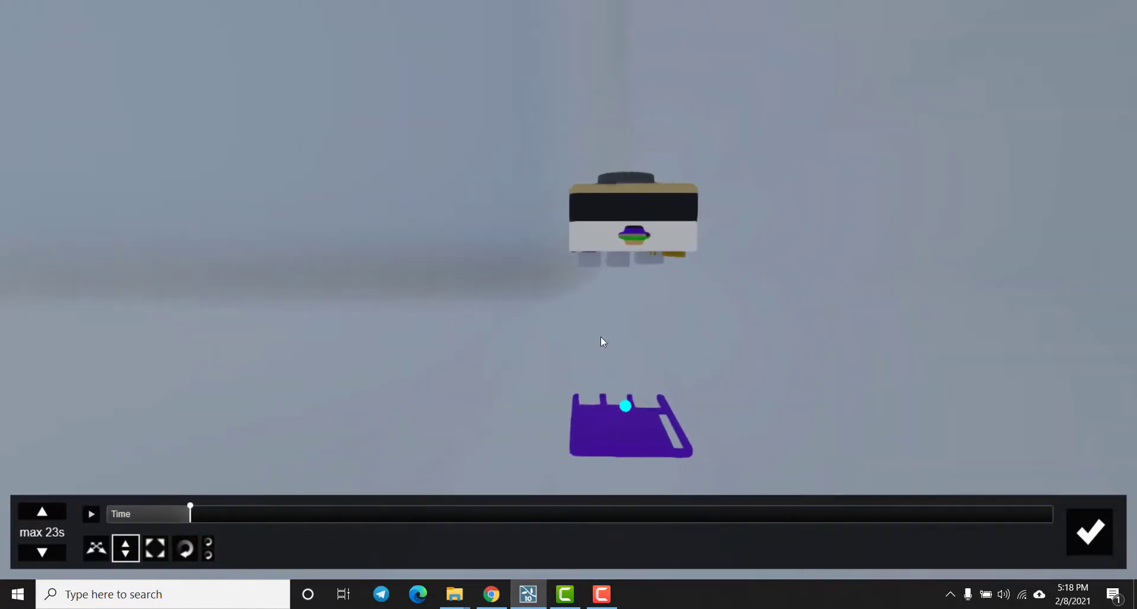
key("d")
key("a")
key("d")
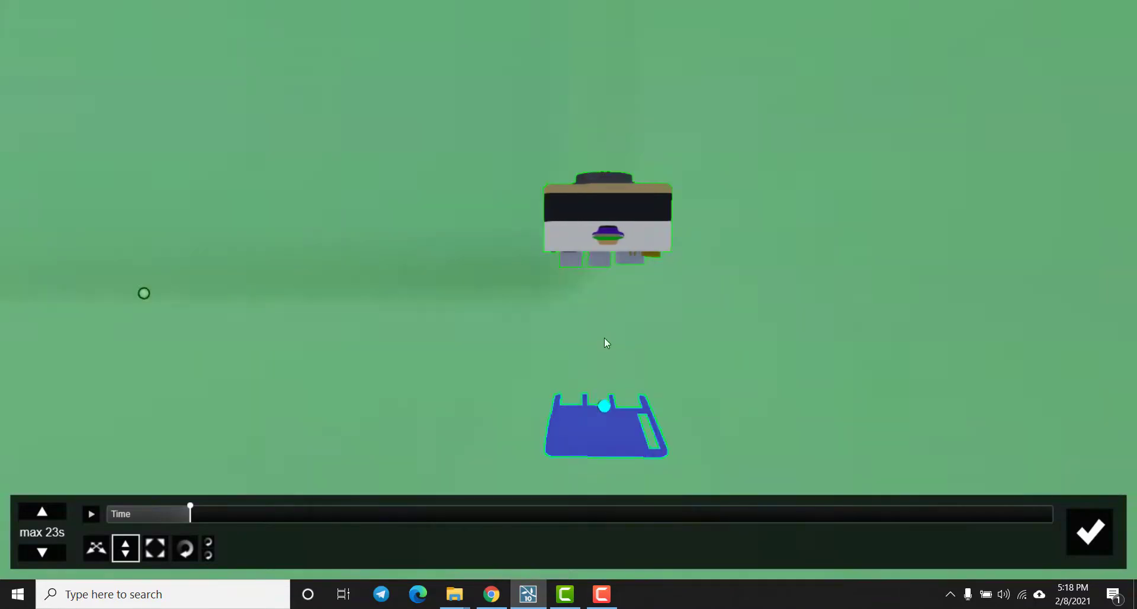
left_click_drag(607, 240, 618, 322)
- Advance the animation time and move the green circuit board down to just above the four screws
left_click_drag(215, 515, 271, 512)
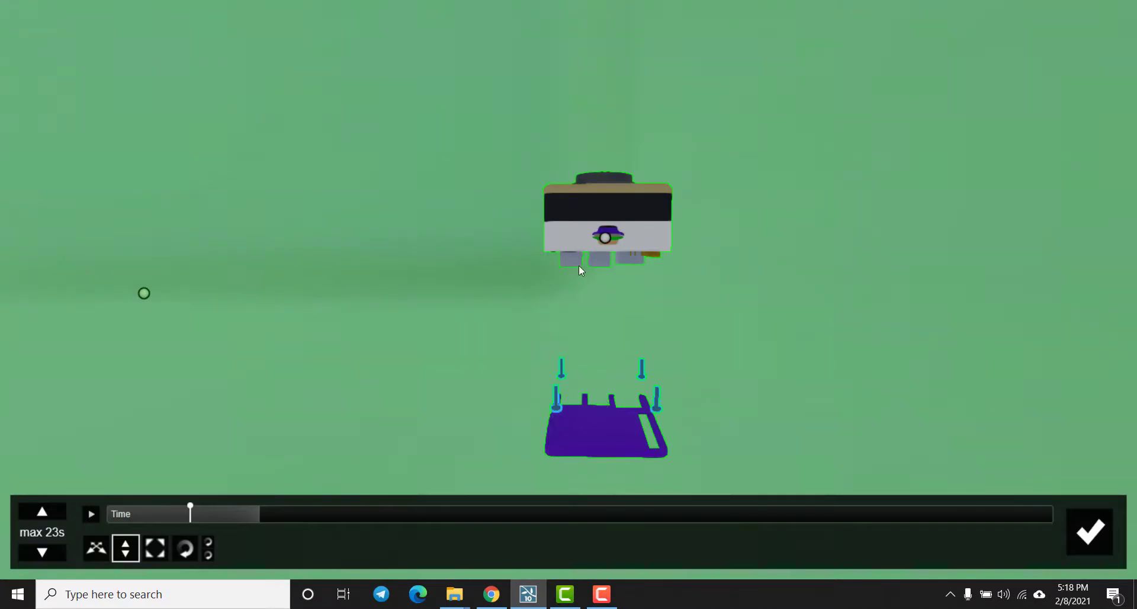
left_click_drag(603, 240, 602, 291)
left_click_drag(259, 513, 307, 511)
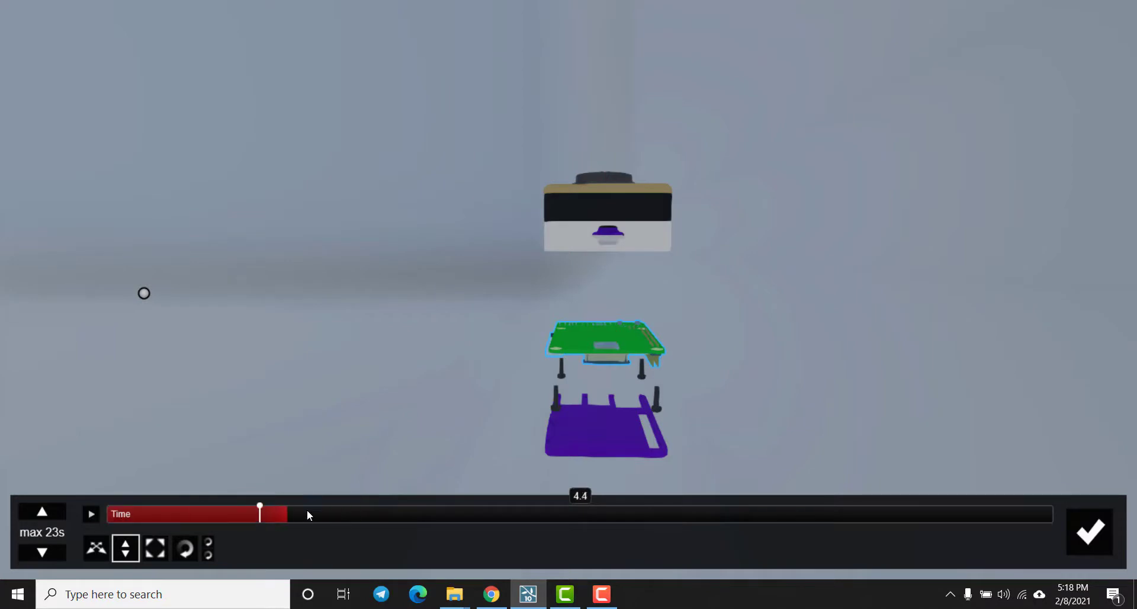
- Save the Advanced Move edits and play back the clip
left_click_drag(129, 516, 255, 524)
left_click(1089, 531)
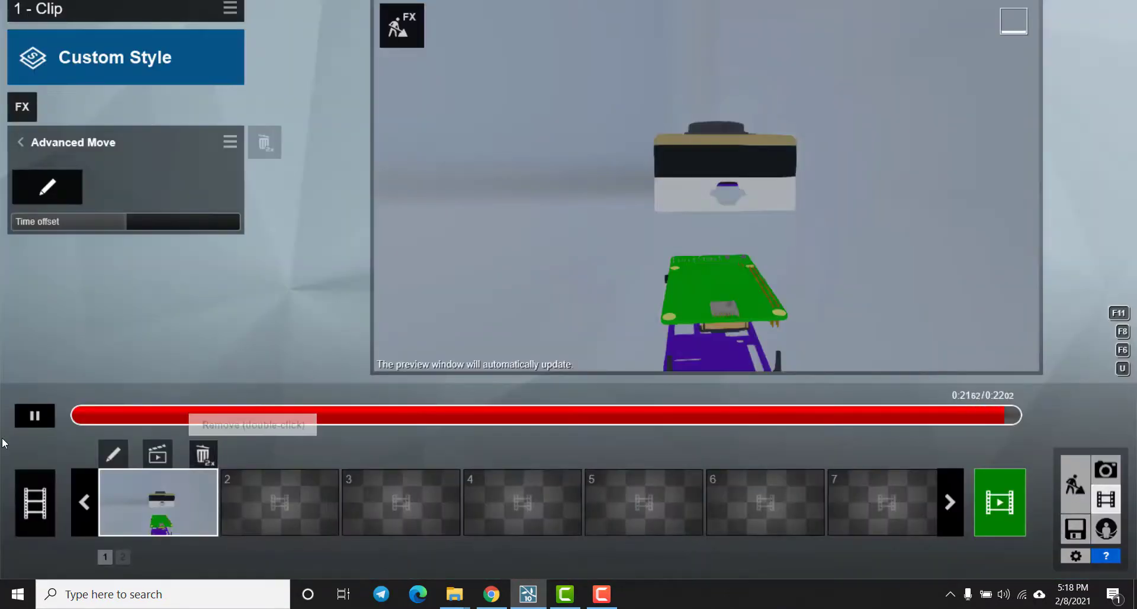
left_click(37, 417)
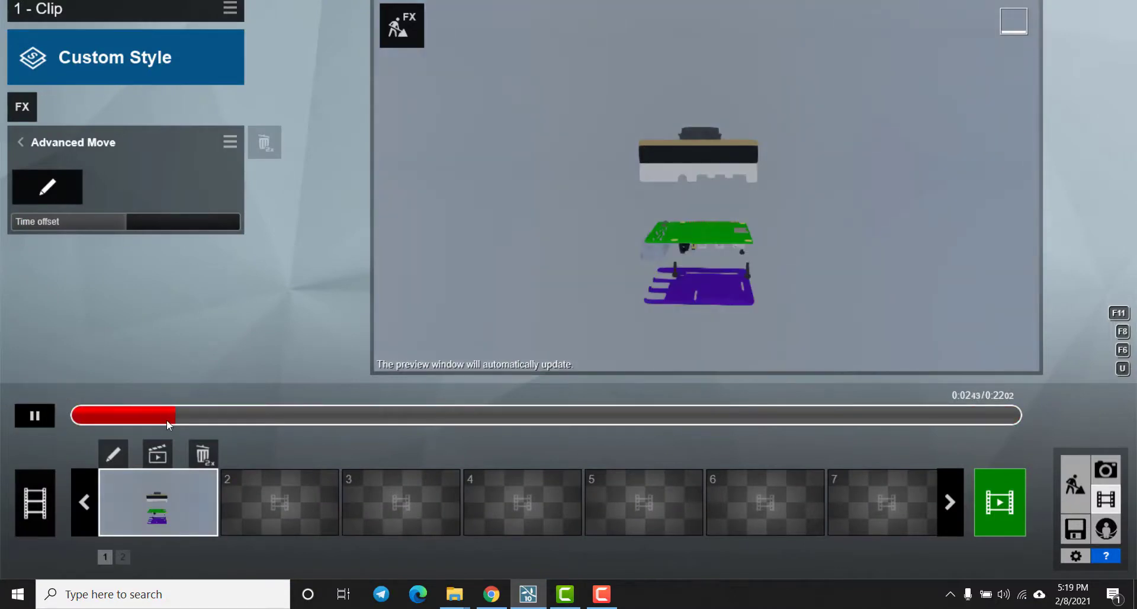
- Replace the clip's Advanced Move effect with a new Advanced Move effect and open it for keyframe editing
double_click(260, 142)
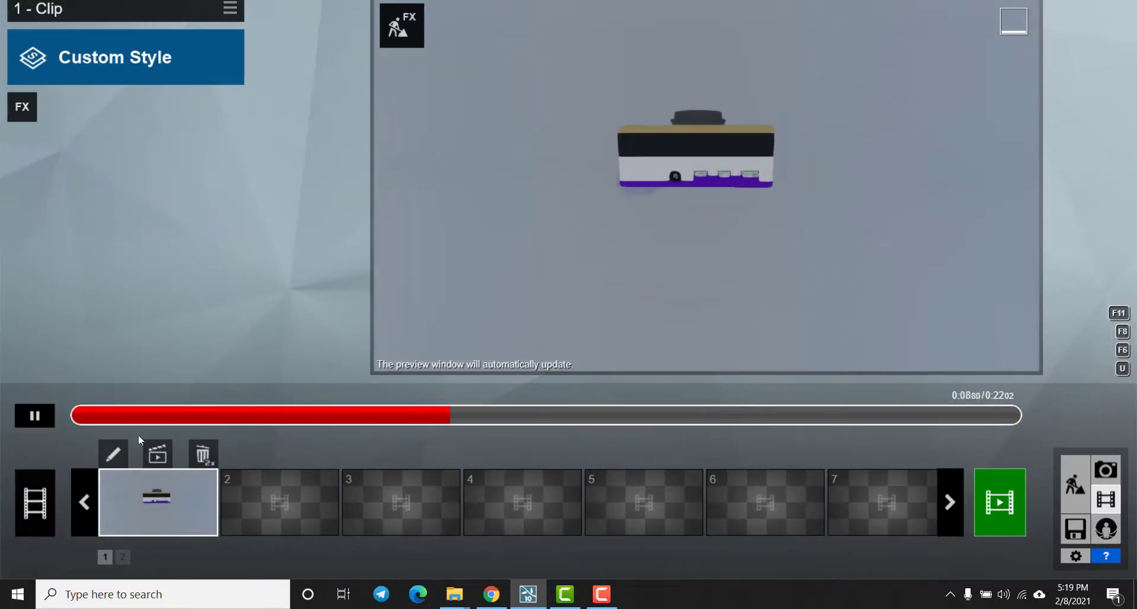
left_click(22, 107)
left_click(804, 137)
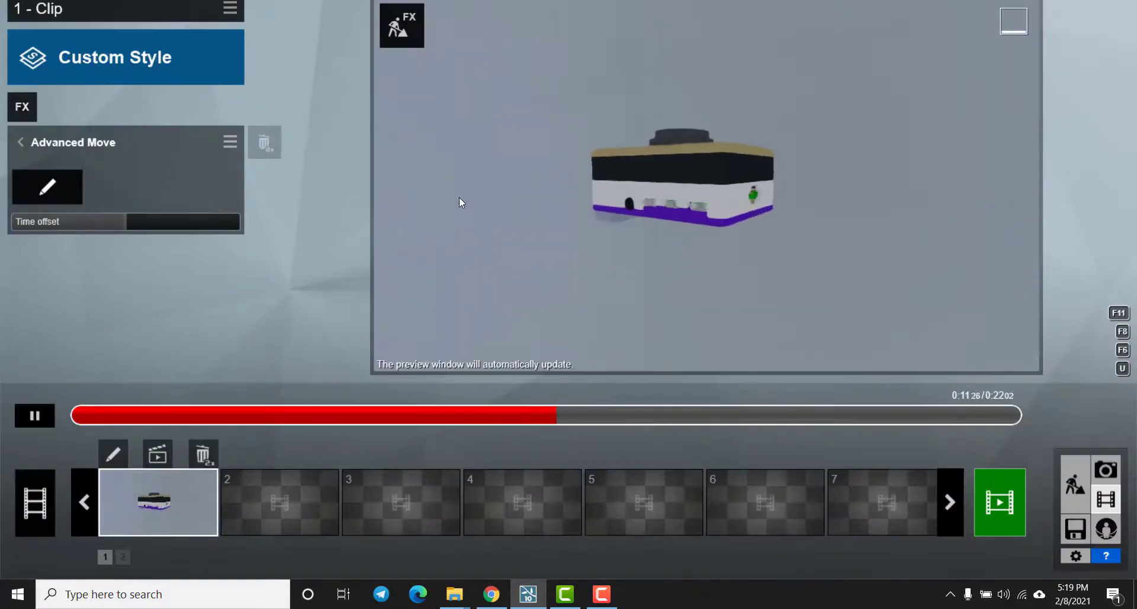
left_click(62, 190)
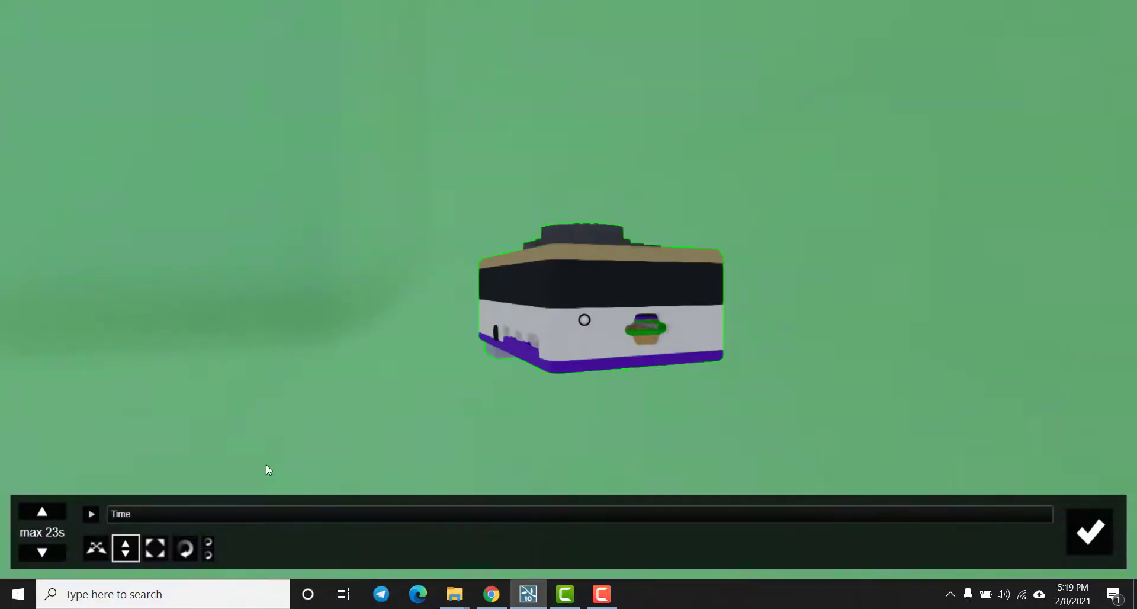
- At the timeline start, move the back cover, circuit board, bracket and their screws down out of the body, and the camera screws and holders above it
right_click_drag(572, 338, 586, 342)
key("d")
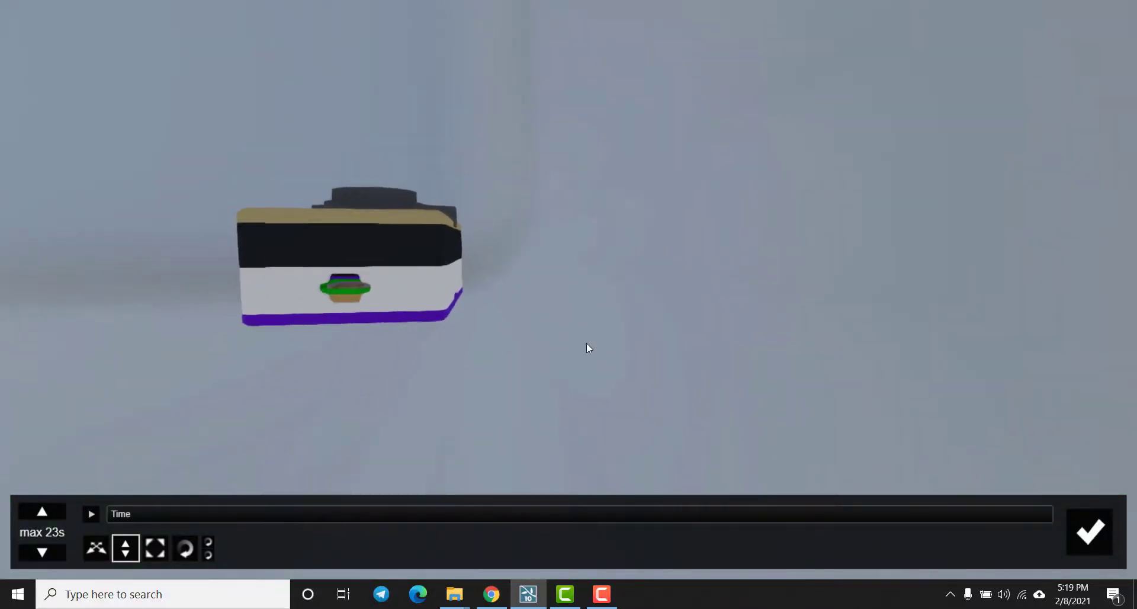
key("s")
key("a")
key("d")
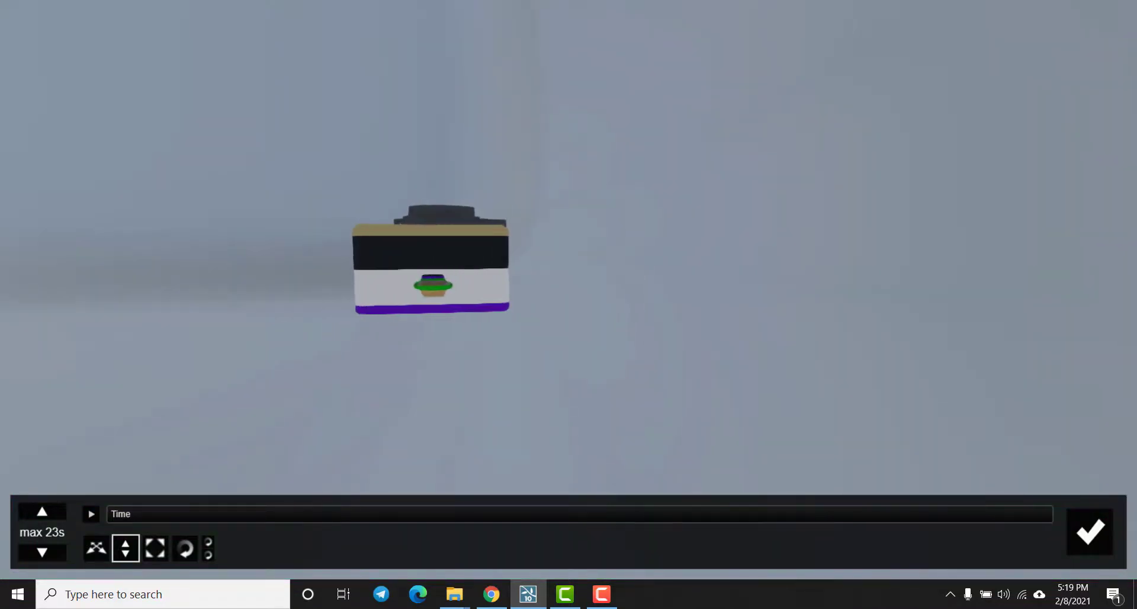
key("a")
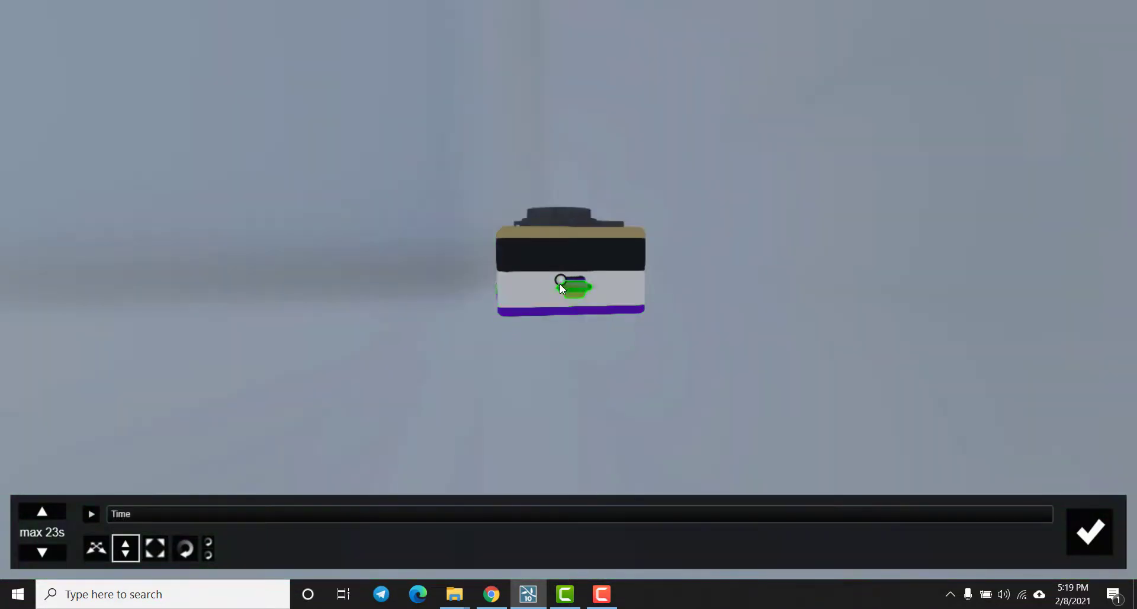
left_click_drag(559, 283, 557, 345)
left_click_drag(562, 282, 556, 244)
left_click_drag(556, 280, 549, 248)
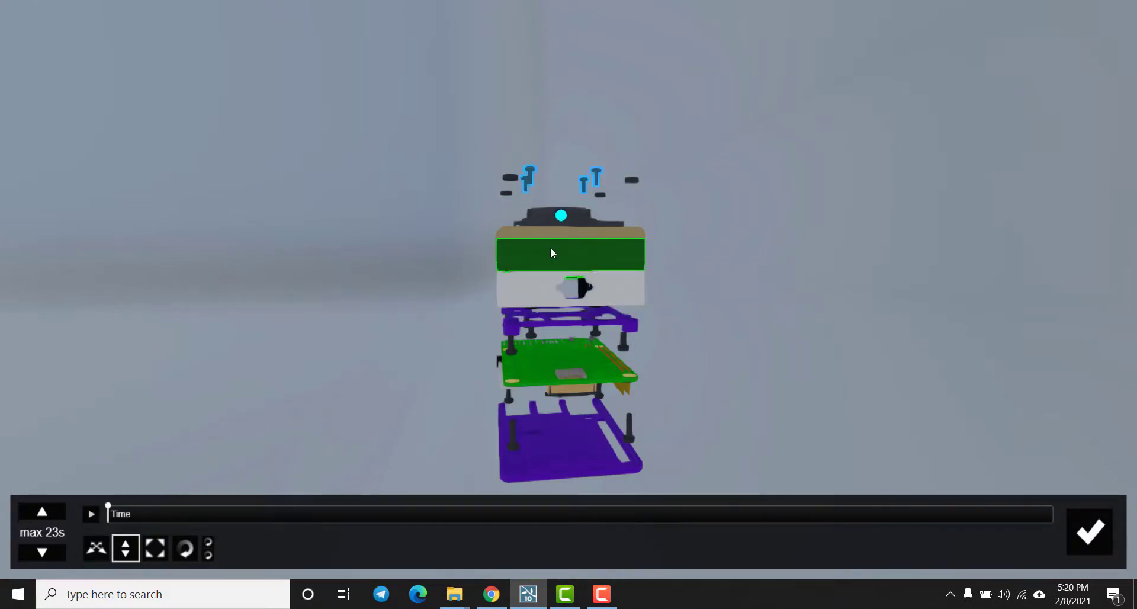
- Move the tan front cover and black cover up off the body and place the camera just above the white cover
left_click(548, 255)
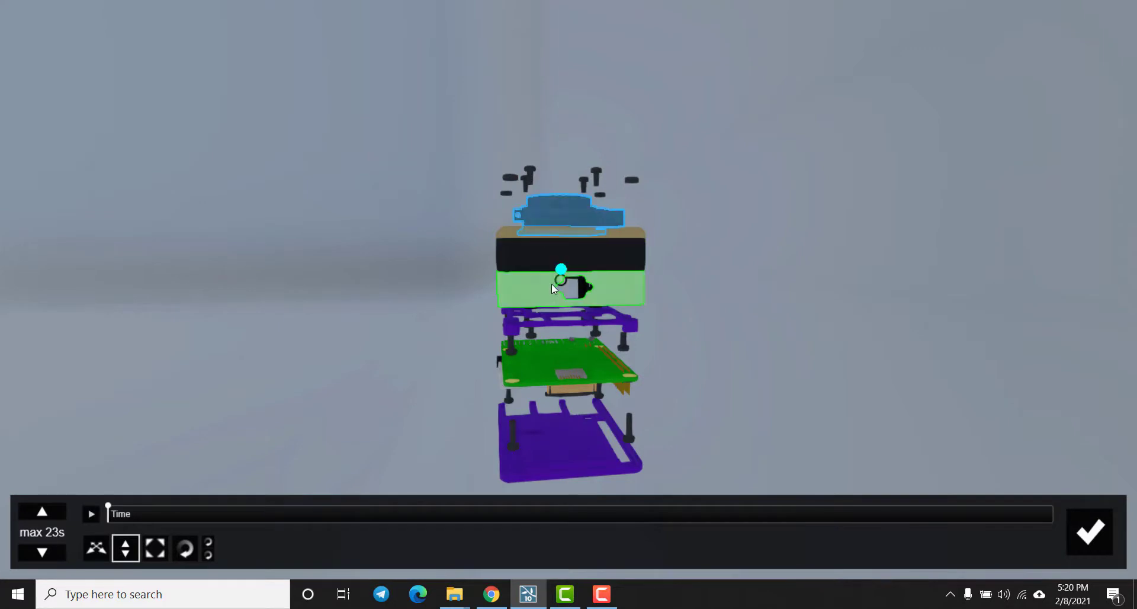
left_click_drag(560, 280, 557, 158)
left_click_drag(559, 256, 555, 295)
left_click(561, 296)
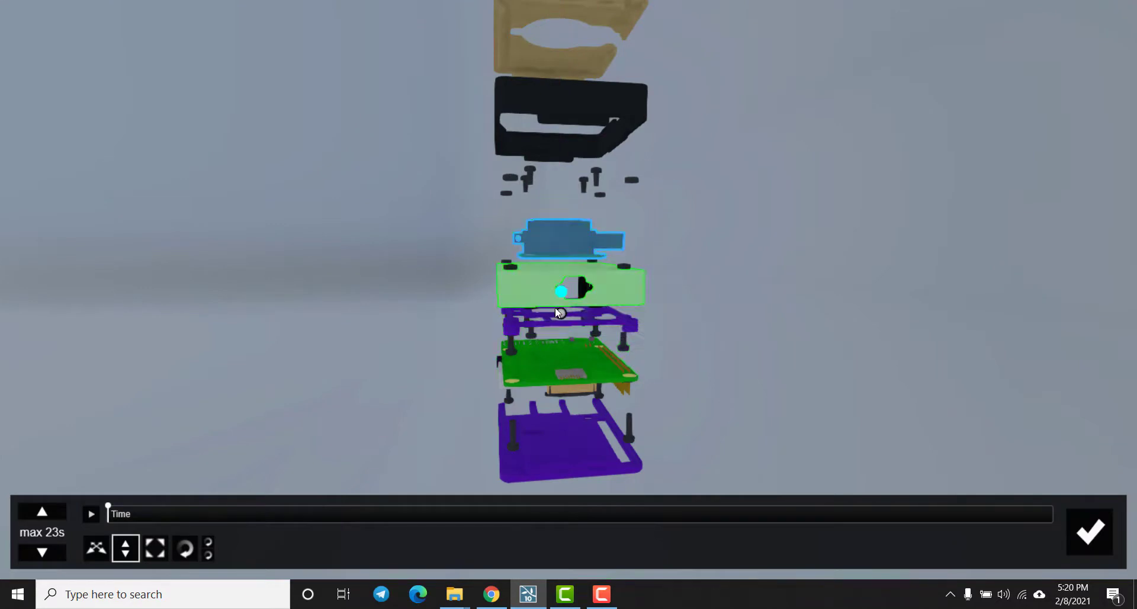
- Raise the tan and black covers higher above the stack and adjust the height of the camera screws
right_click_drag(559, 297, 583, 277)
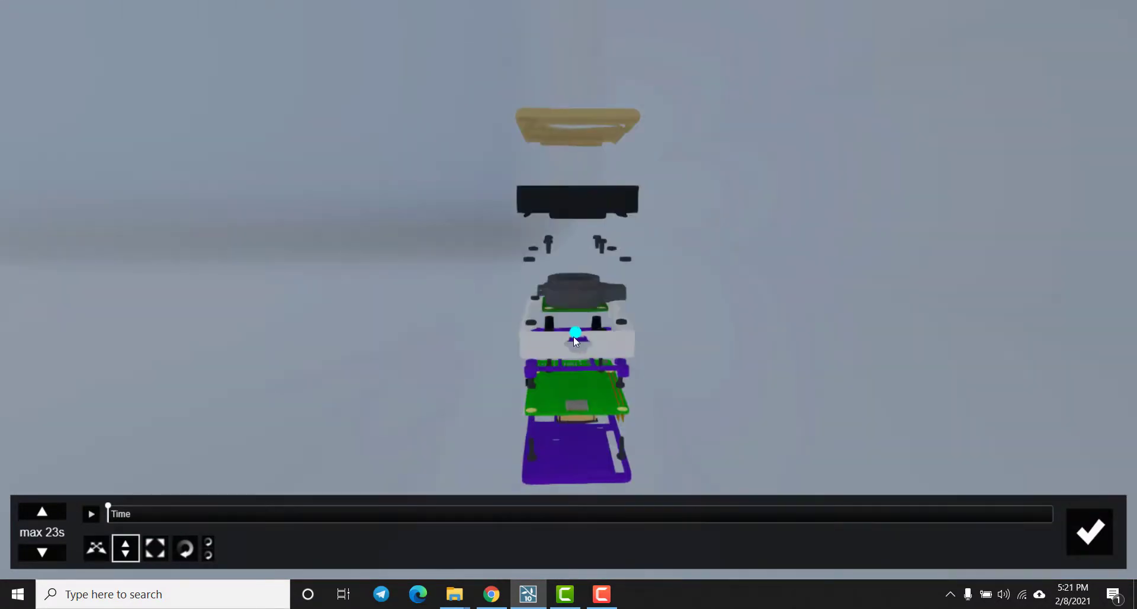
left_click_drag(575, 168, 543, 322)
left_click_drag(576, 217, 575, 154)
left_click_drag(579, 261, 569, 264)
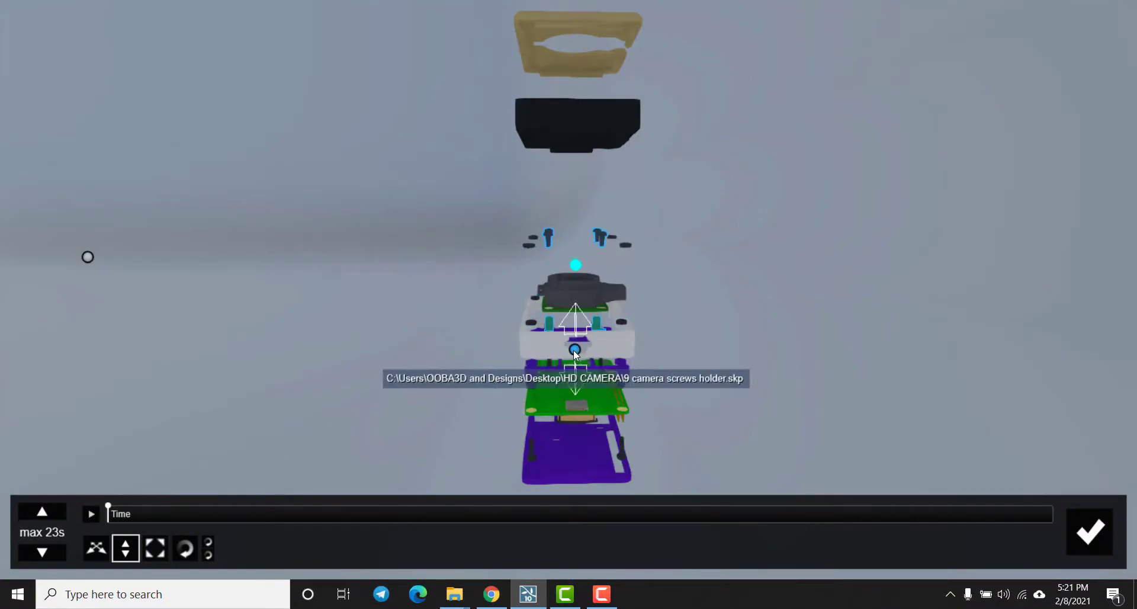
mouse_move(571, 361)
left_mouse_down()
mouse_move(576, 394)
mouse_move(573, 353)
left_mouse_up()
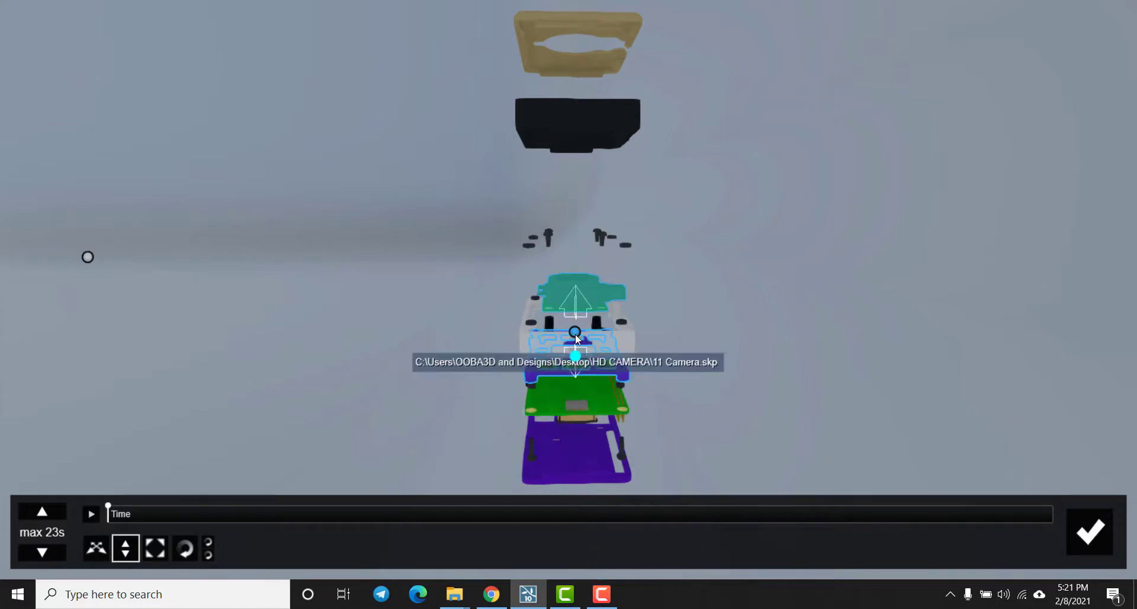
- Adjust the camera screw holders' height above the purple bracket, and move the white cover and motherboard screw holders up above the camera
key("w")
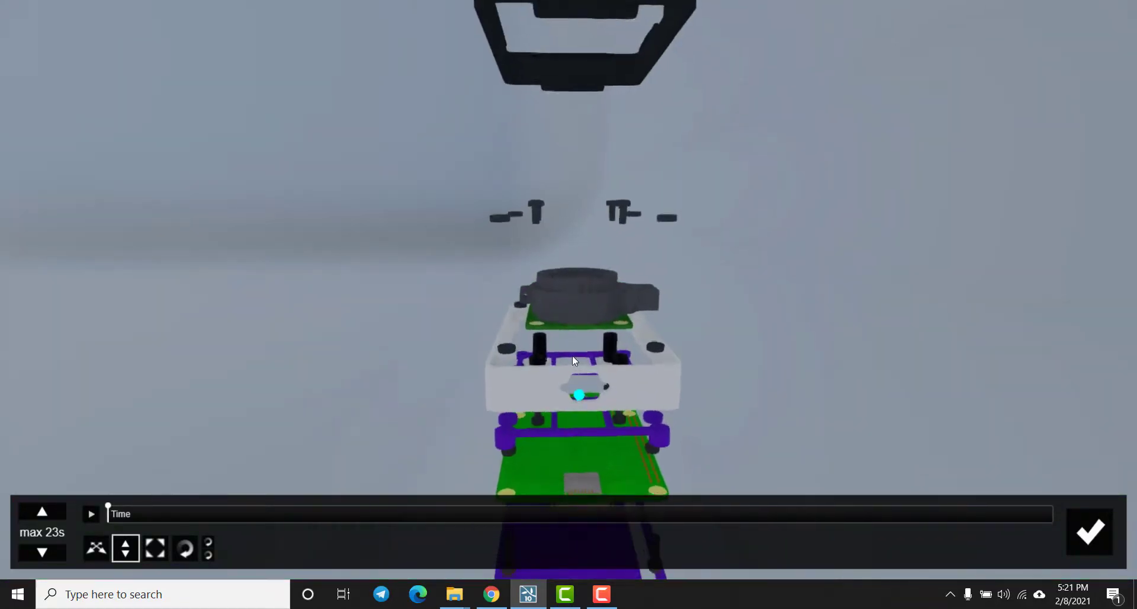
right_click_drag(572, 356, 583, 374)
key("s")
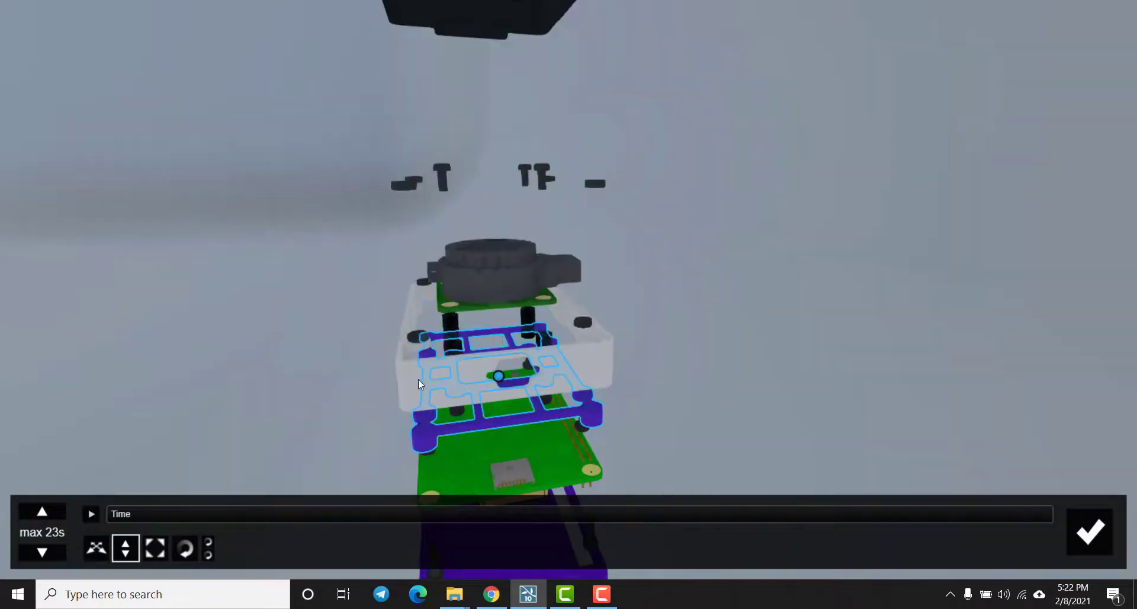
left_click(496, 375)
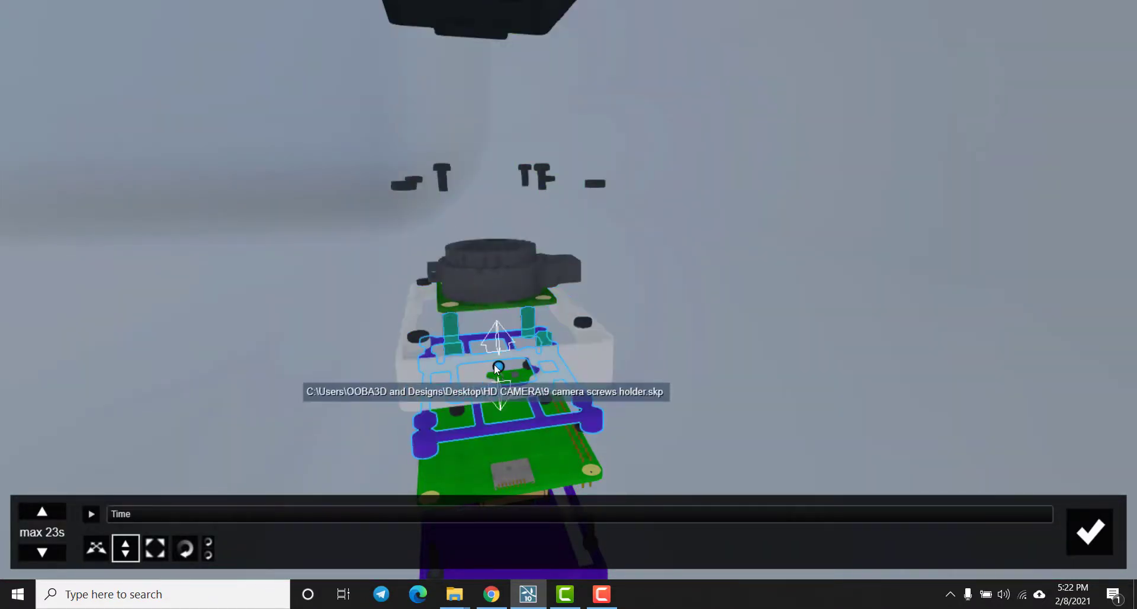
left_click(497, 367)
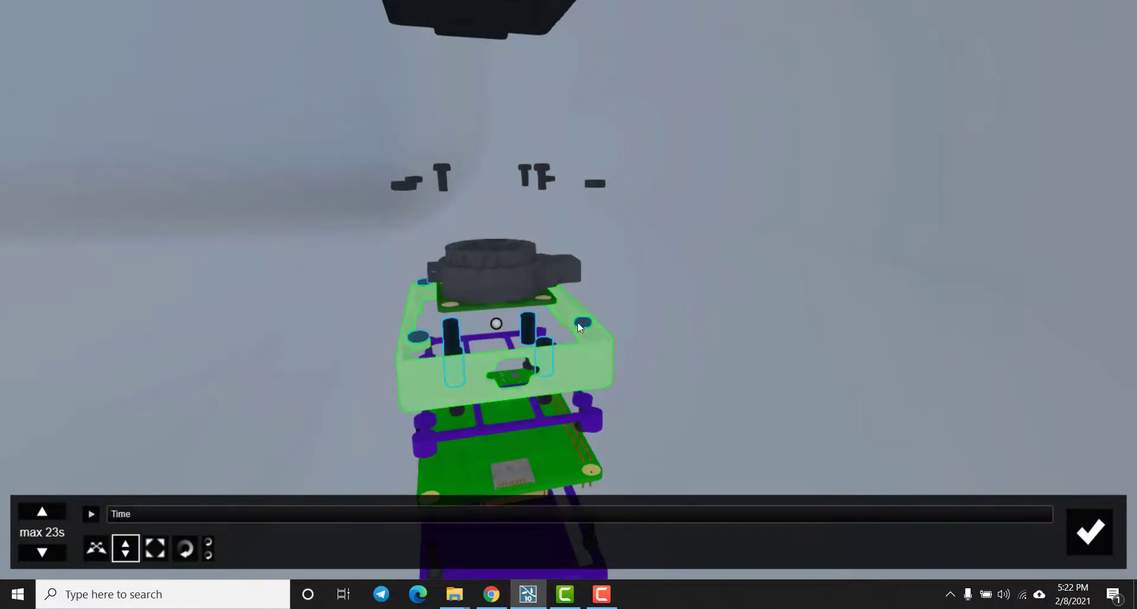
left_click_drag(497, 323, 510, 234)
left_click_drag(497, 322, 499, 250)
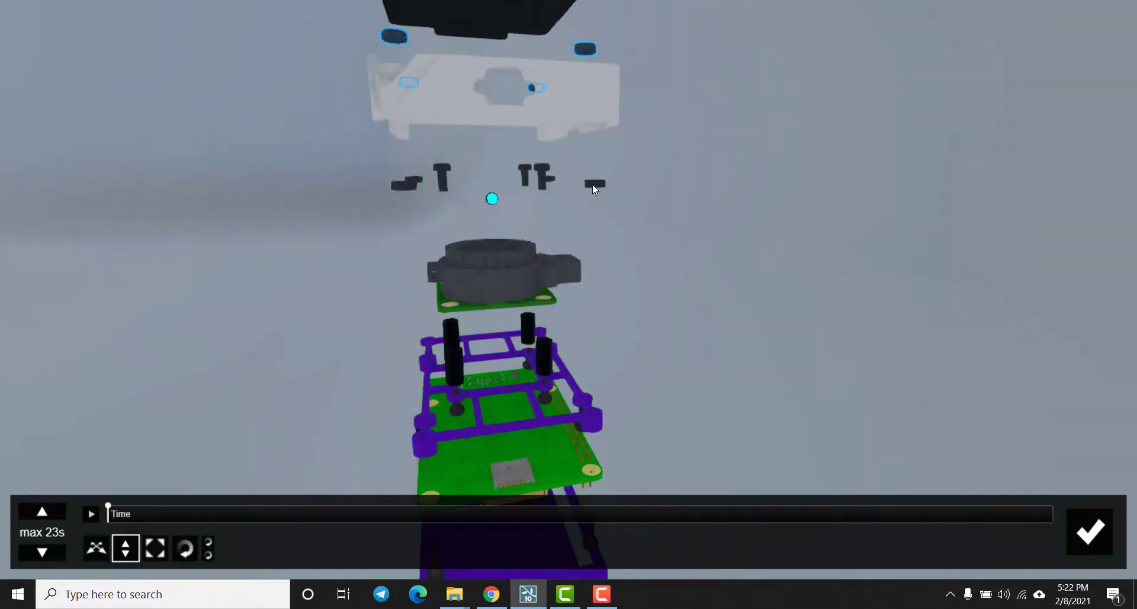
left_click_drag(489, 202, 487, 190)
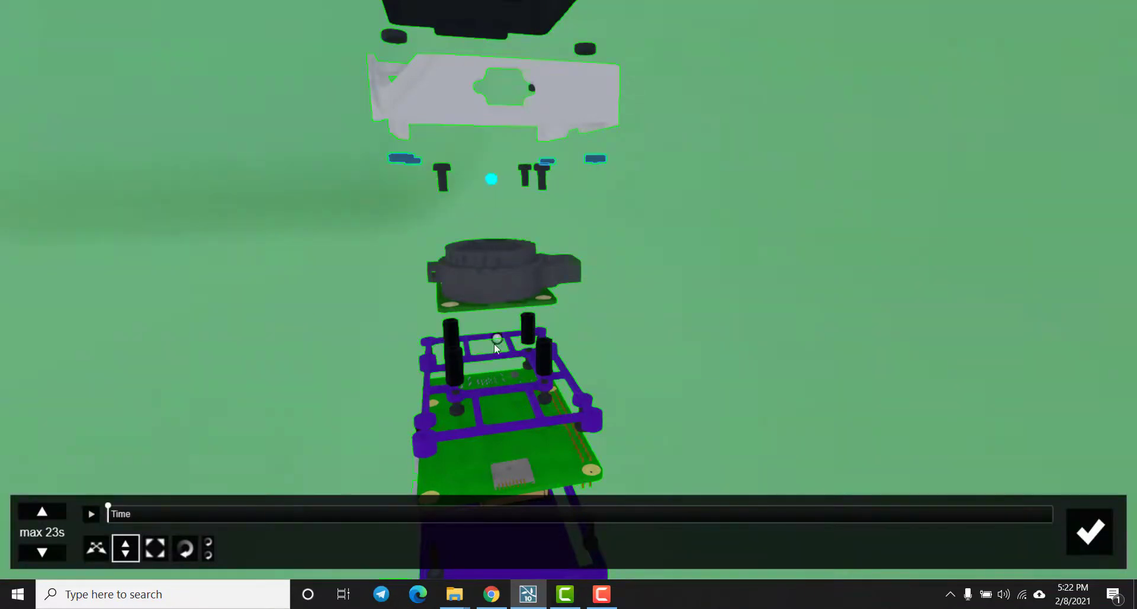
- Set the animation time to 2.0 seconds and move the four camera screw holders up against the underside of the camera board
key("e")
right_click_drag(514, 368, 557, 290)
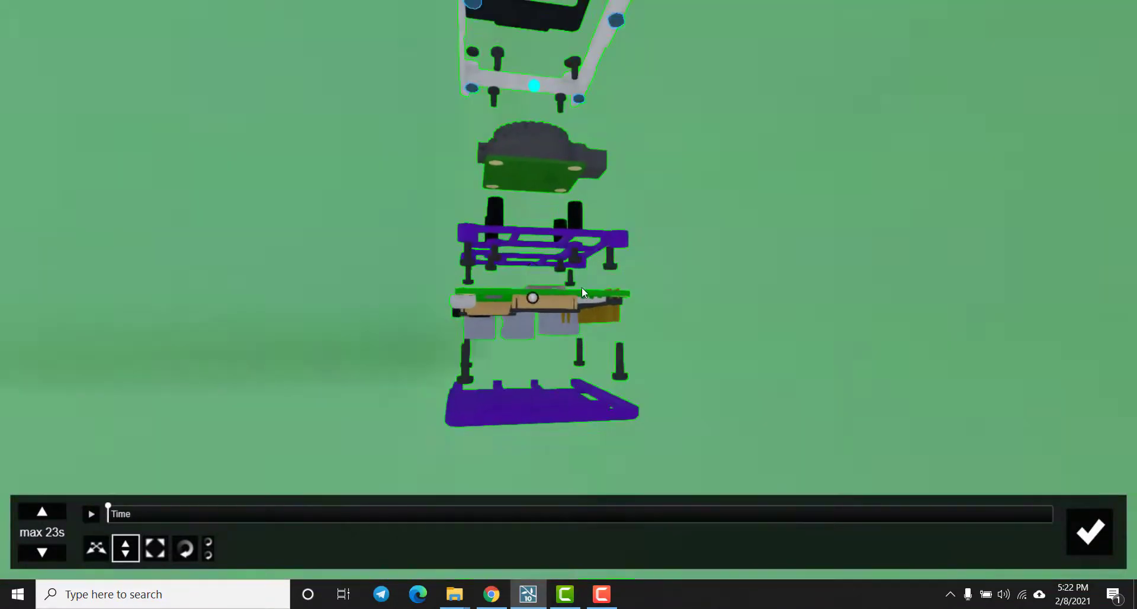
right_click_drag(582, 234, 694, 363)
key("q")
key("s")
key("w")
key("w")
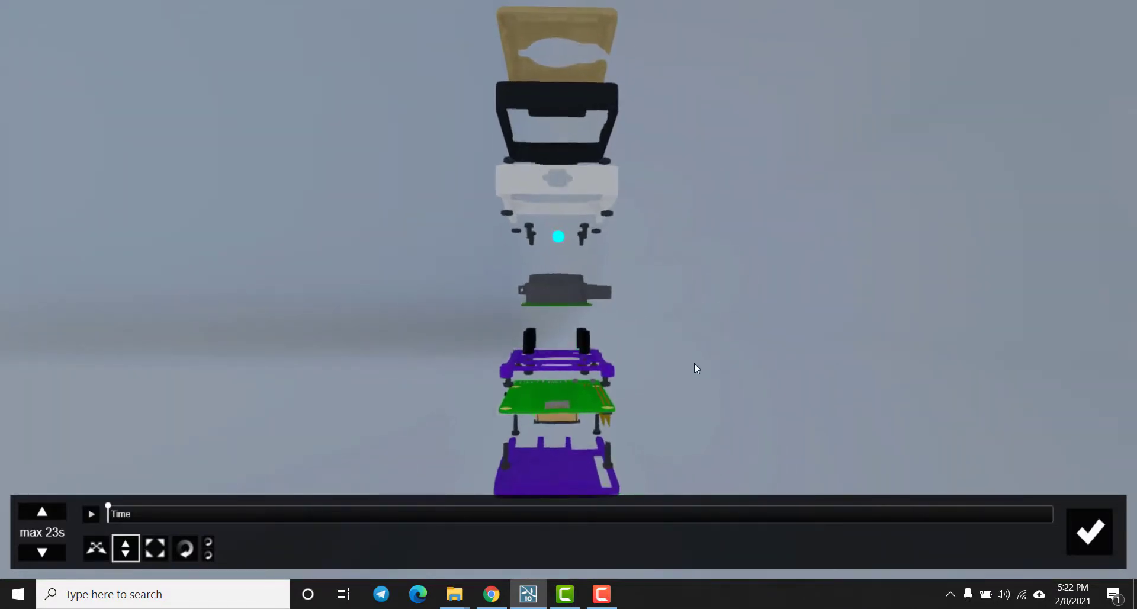
left_click(172, 516)
left_click_drag(182, 517, 189, 519)
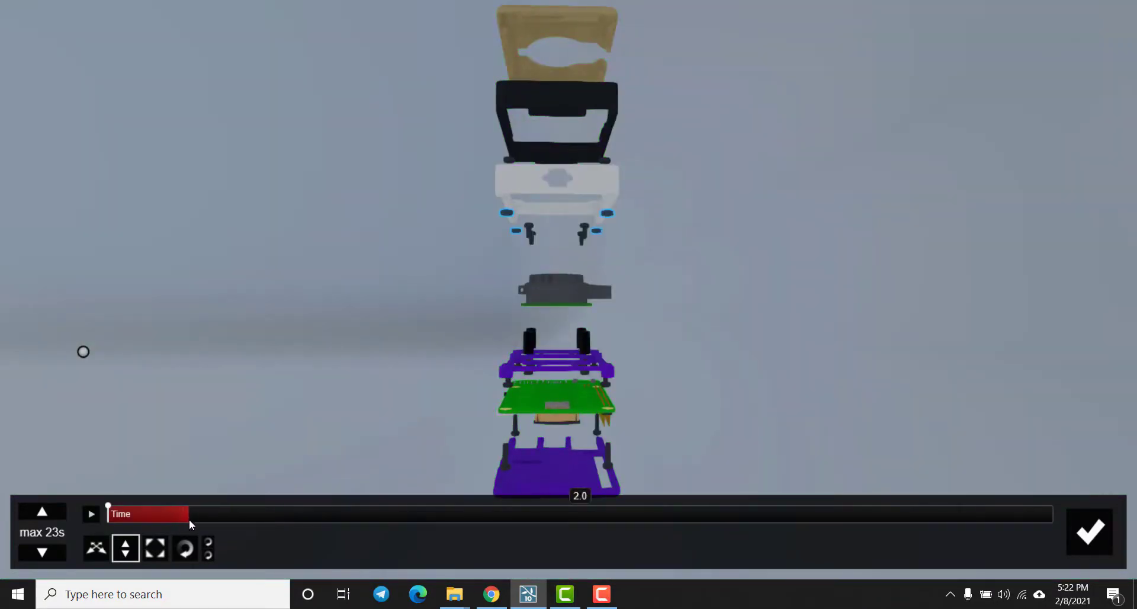
left_click(556, 355)
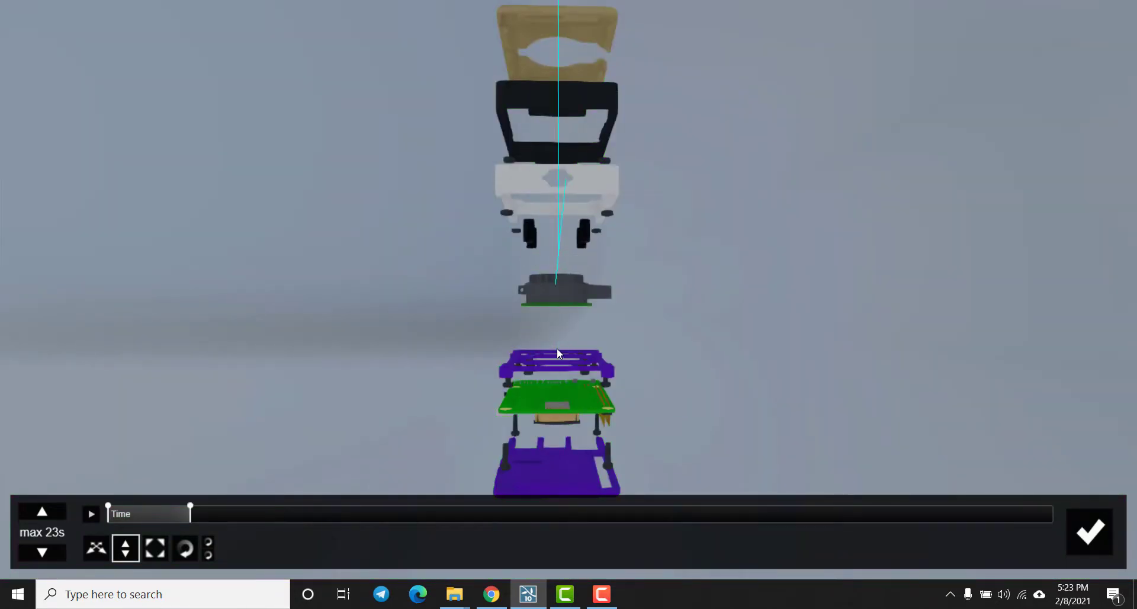
left_click_drag(561, 384, 559, 386)
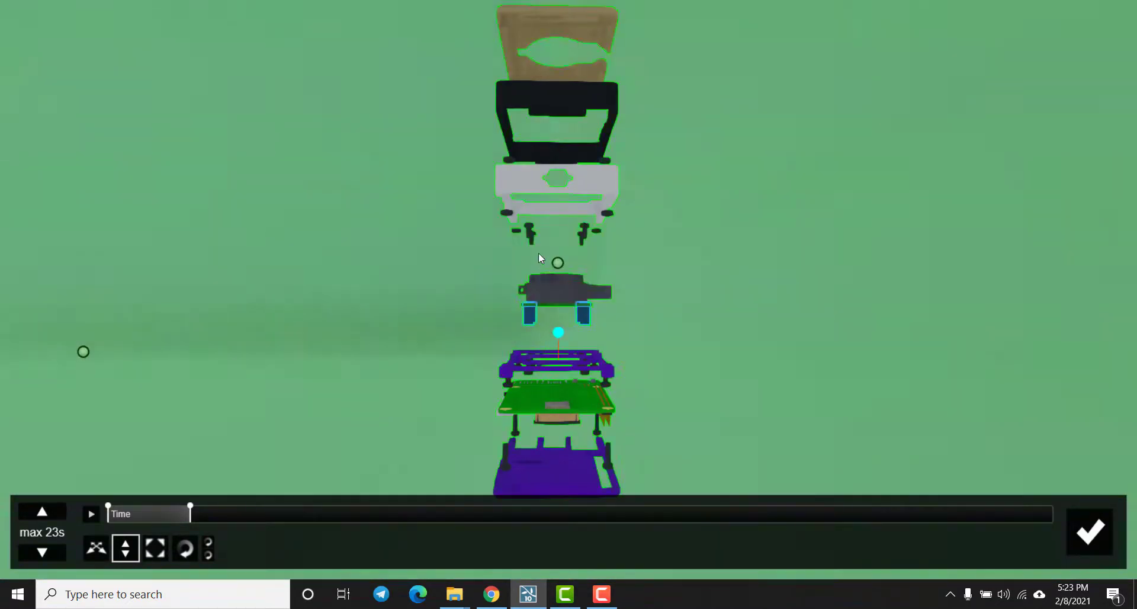
- Move the four camera screws down into the camera board and raise the purple bracket to meet the screw holders beneath it
left_click(553, 235)
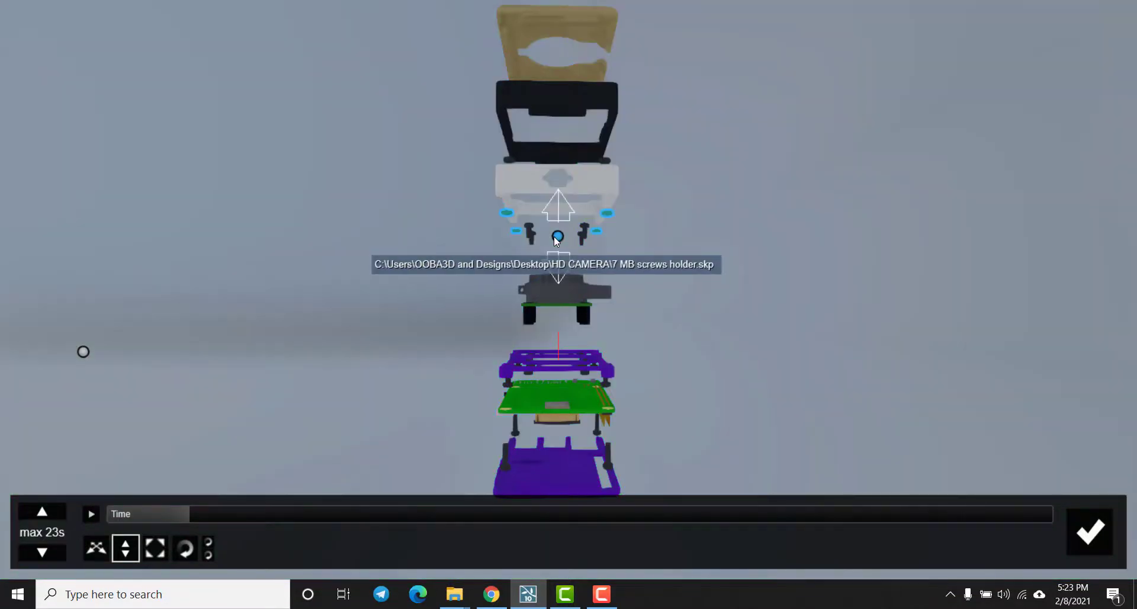
key("q")
key("w")
right_click_drag(556, 237, 558, 296)
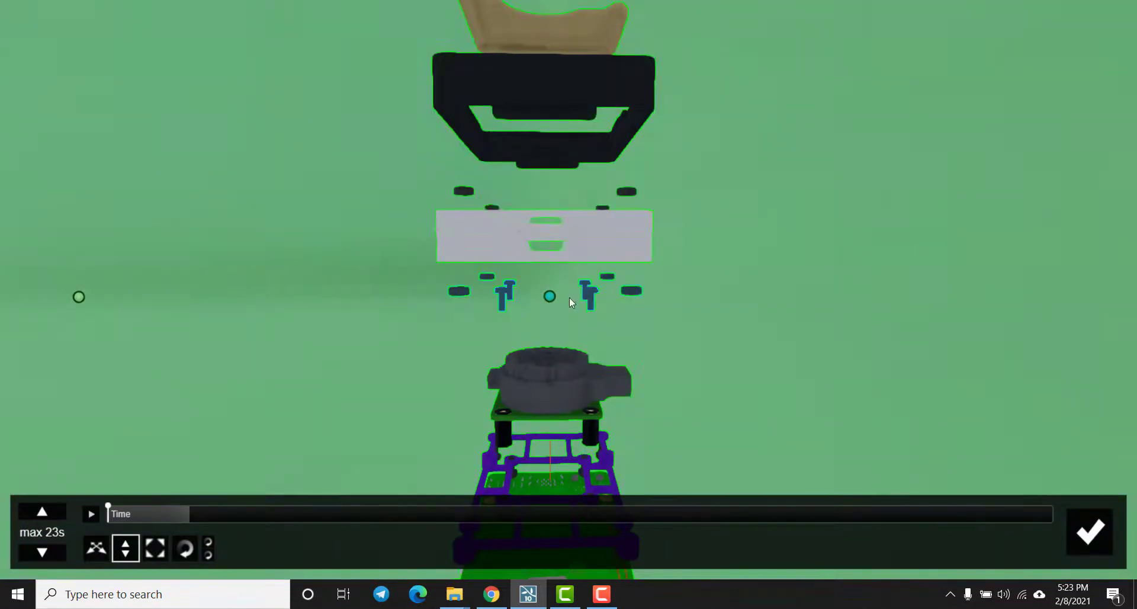
right_click_drag(589, 296, 562, 296)
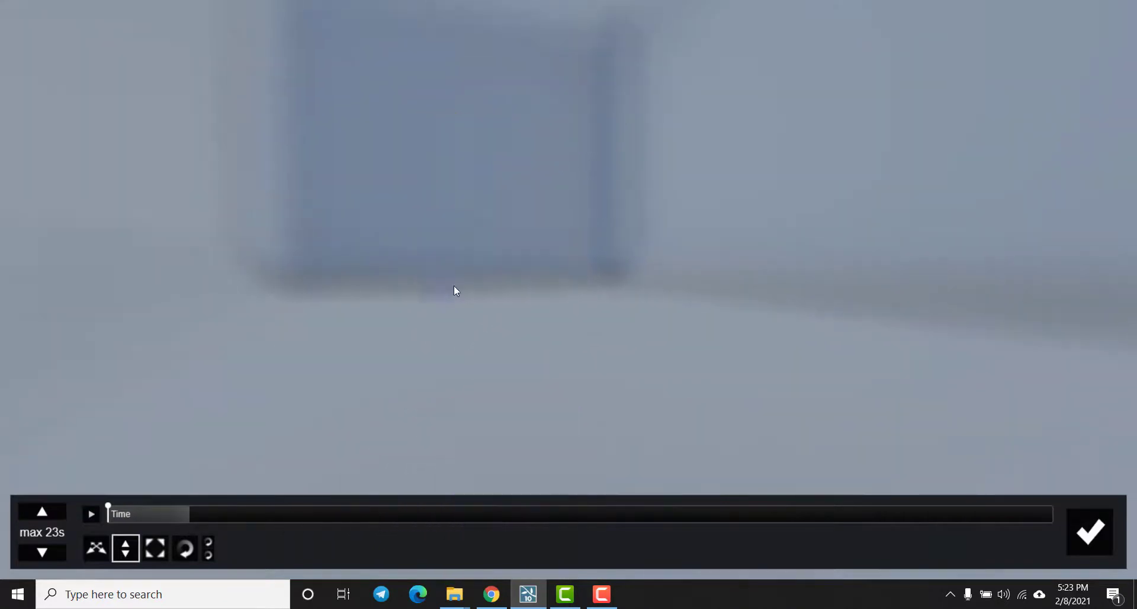
left_click(544, 285)
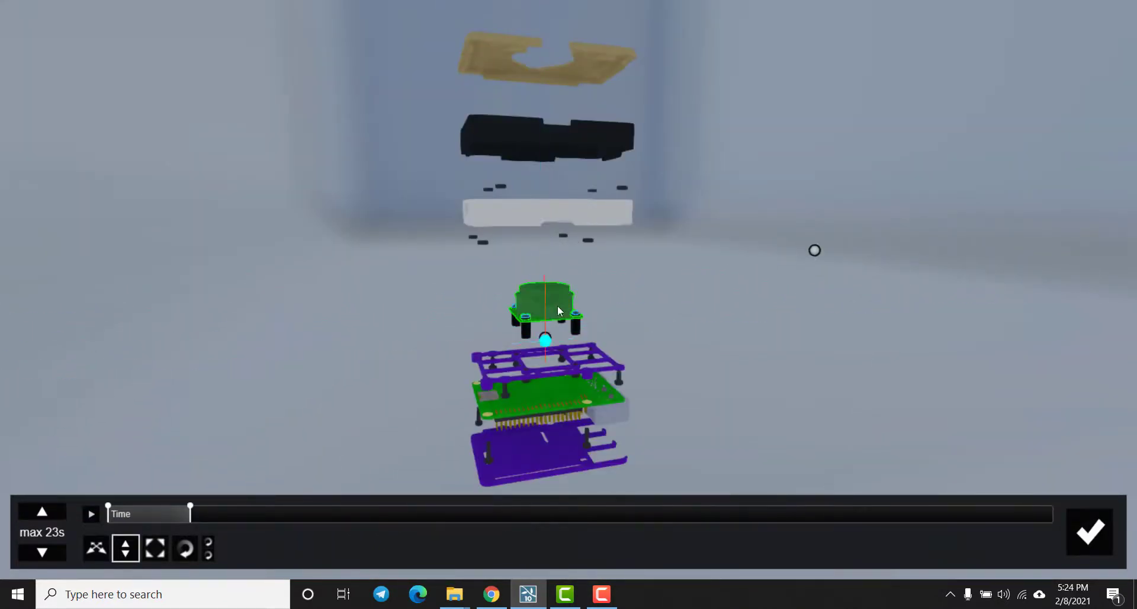
left_click(546, 367)
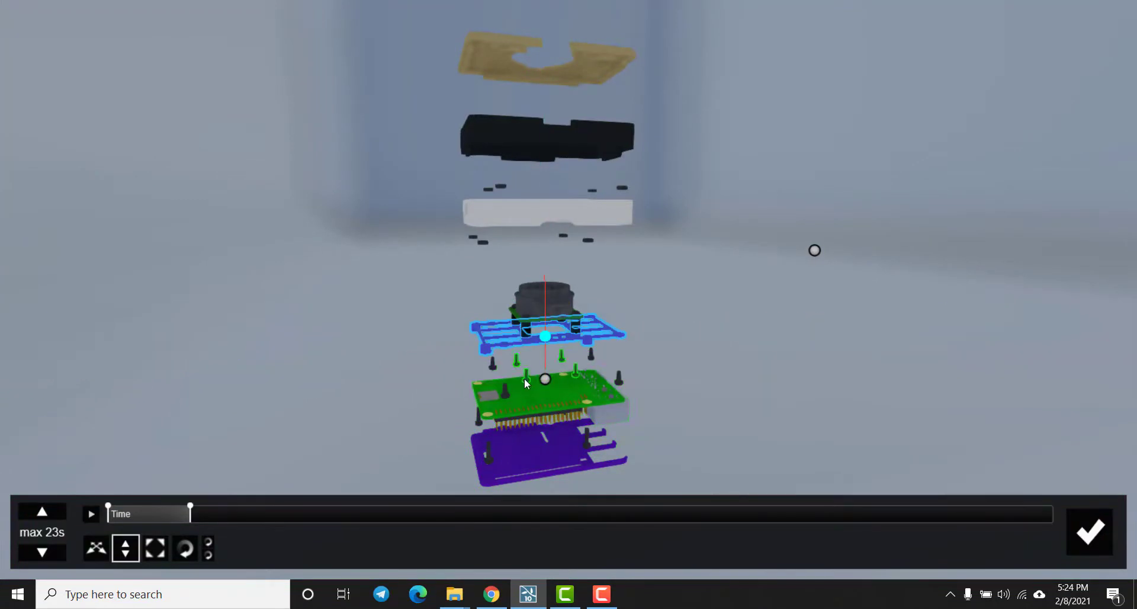
- Raise the four small screws into the purple bracket, and lower the white cover around the bracket at a further time mark
left_click_drag(546, 373, 545, 367)
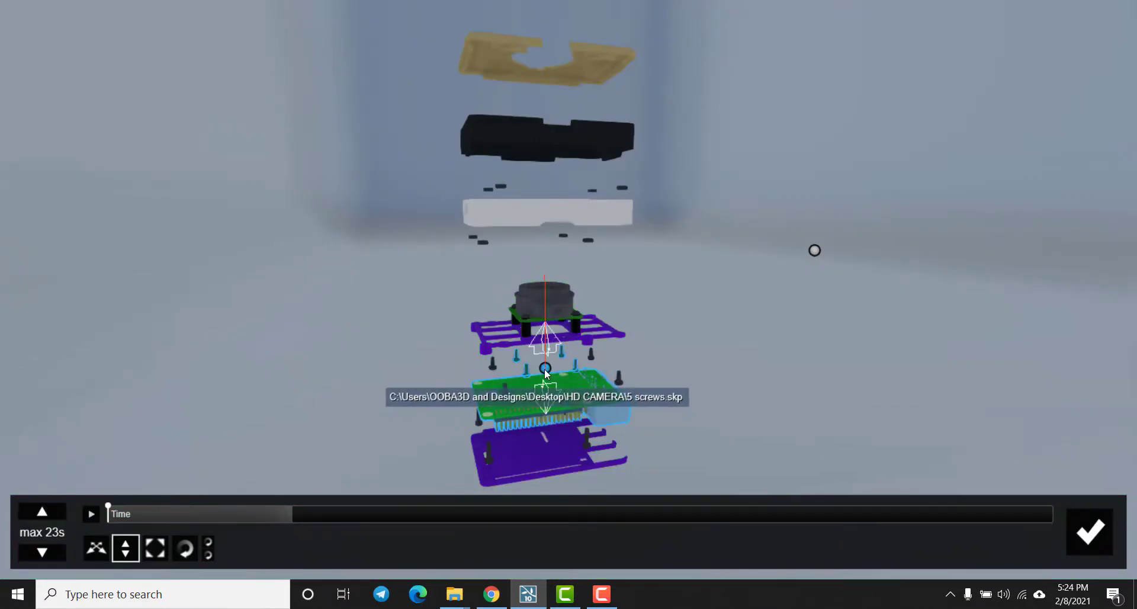
left_click_drag(542, 379, 552, 351)
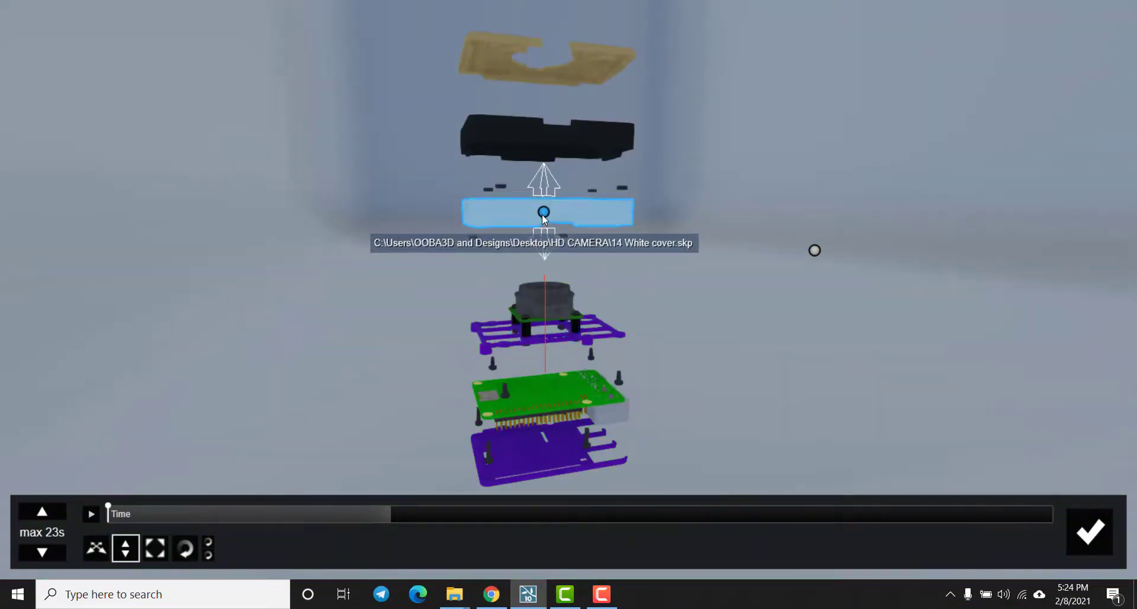
left_click_drag(544, 213, 530, 298)
- Advance the animation time, raise the four bracket screws into the white cover and lower the upper set of screw holders onto them
left_click(464, 513)
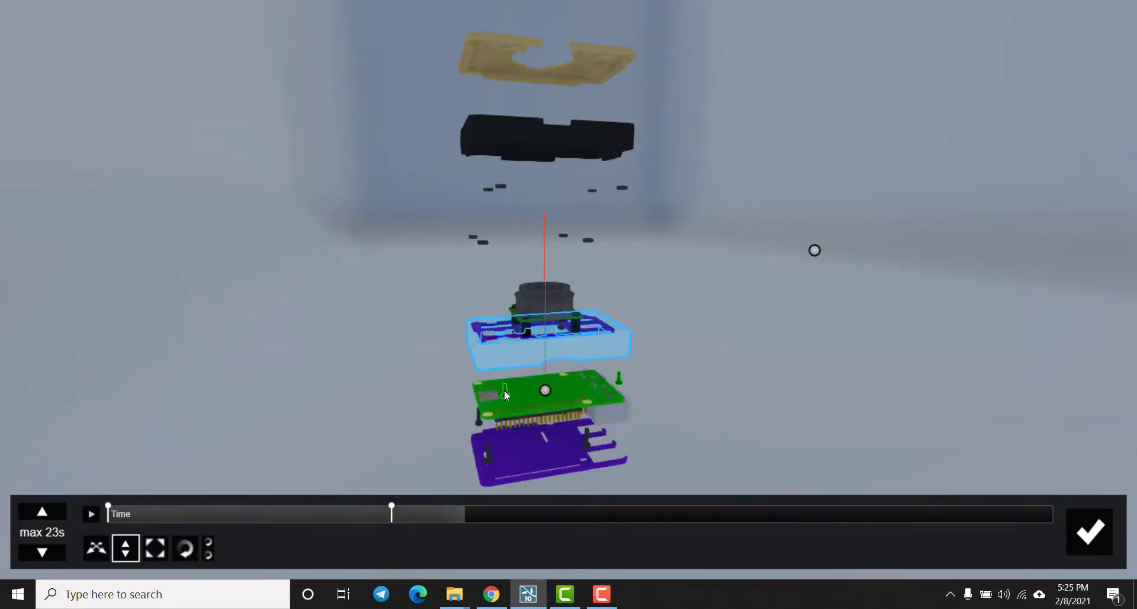
left_click(503, 390)
left_click_drag(545, 372, 535, 344)
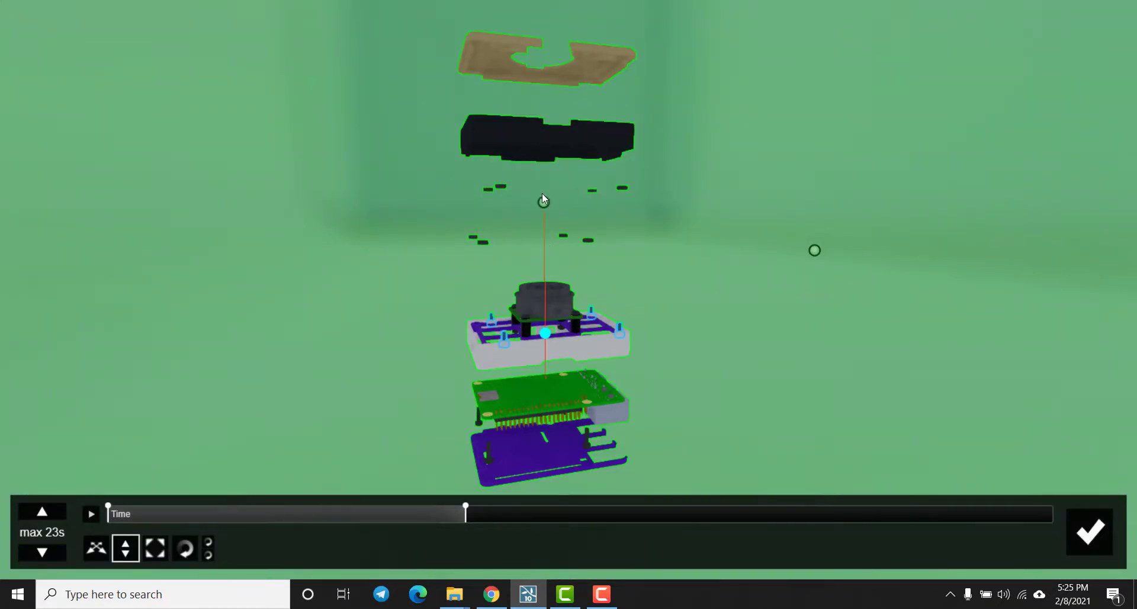
left_click_drag(542, 195, 541, 220)
left_click_drag(550, 282, 556, 286)
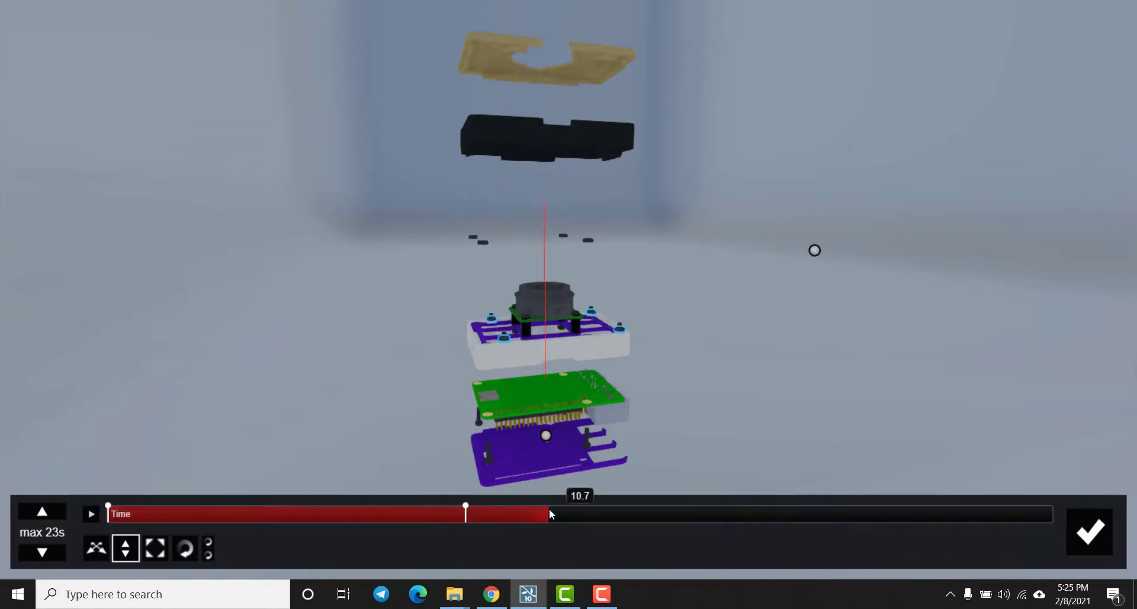
- Move the green circuit board up into the white cover at 10.7 seconds, and raise the four motherboard screws through it at a further time mark
left_click(547, 391)
left_click_drag(546, 390, 543, 354)
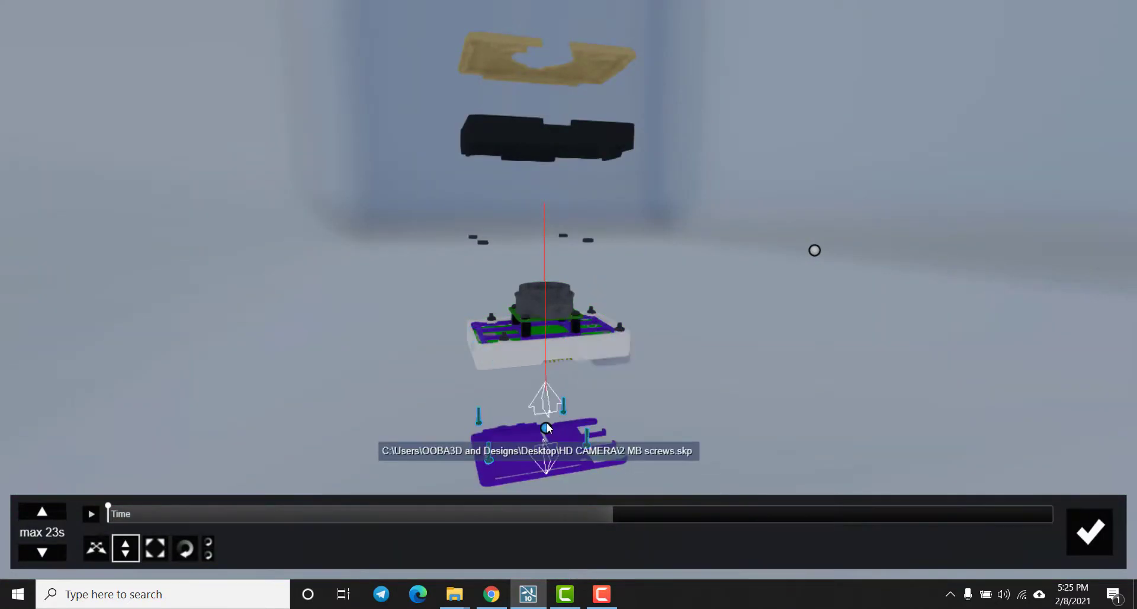
left_click_drag(546, 421, 551, 361)
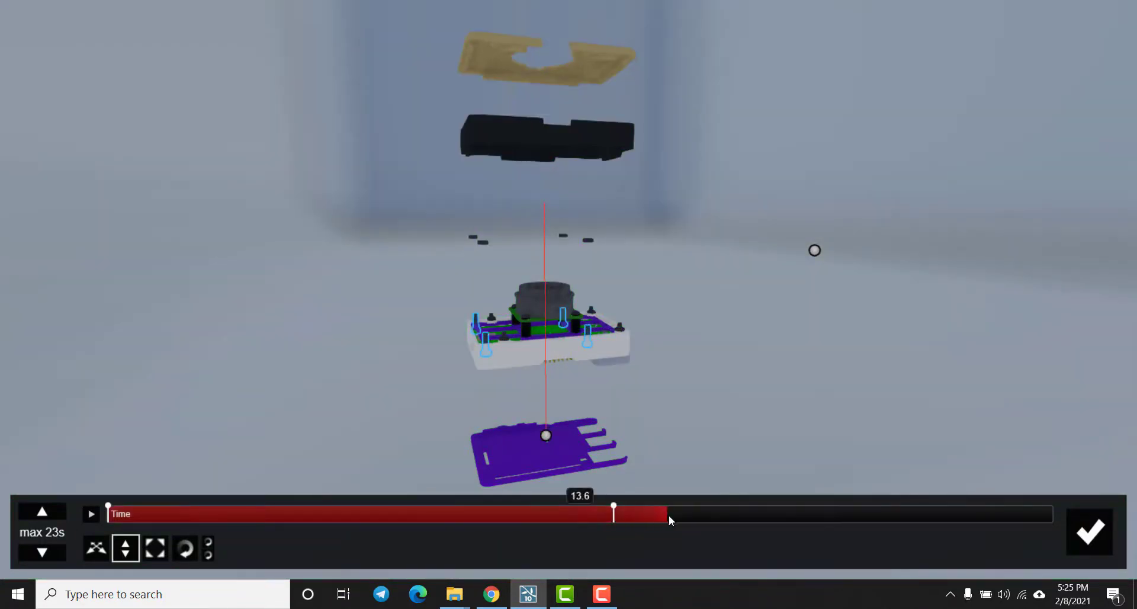
- Lower the four loose screw holders onto the motherboard screws at 13.6 seconds, and bring the black plate down over the white cover at a further time mark
mouse_move(487, 236)
left_mouse_down()
mouse_move(544, 242)
mouse_move(542, 303)
left_mouse_up()
left_click_drag(543, 162, 542, 201)
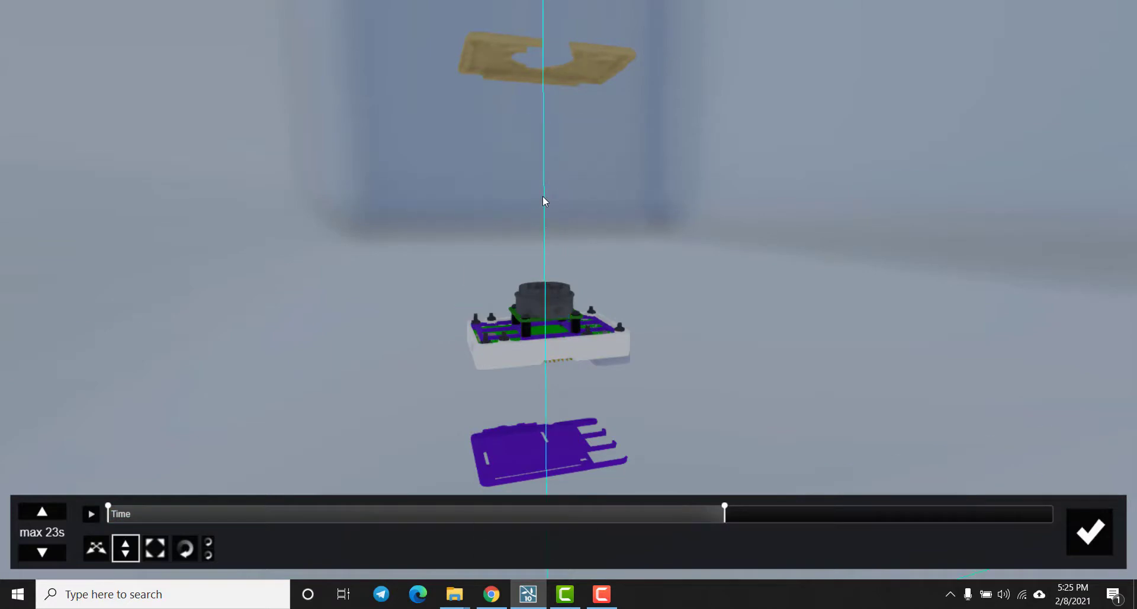
left_click_drag(545, 81, 544, 81)
right_click_drag(545, 81, 575, 220)
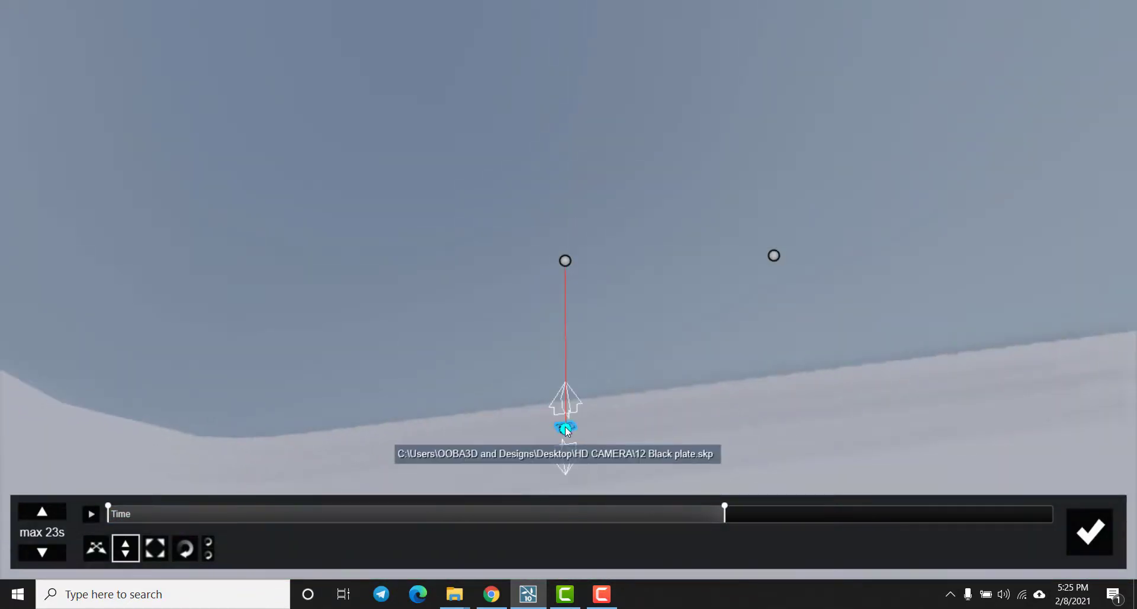
left_click_drag(565, 430, 560, 281)
left_click_drag(600, 36, 598, 41)
scroll(573, 228, "up", 4)
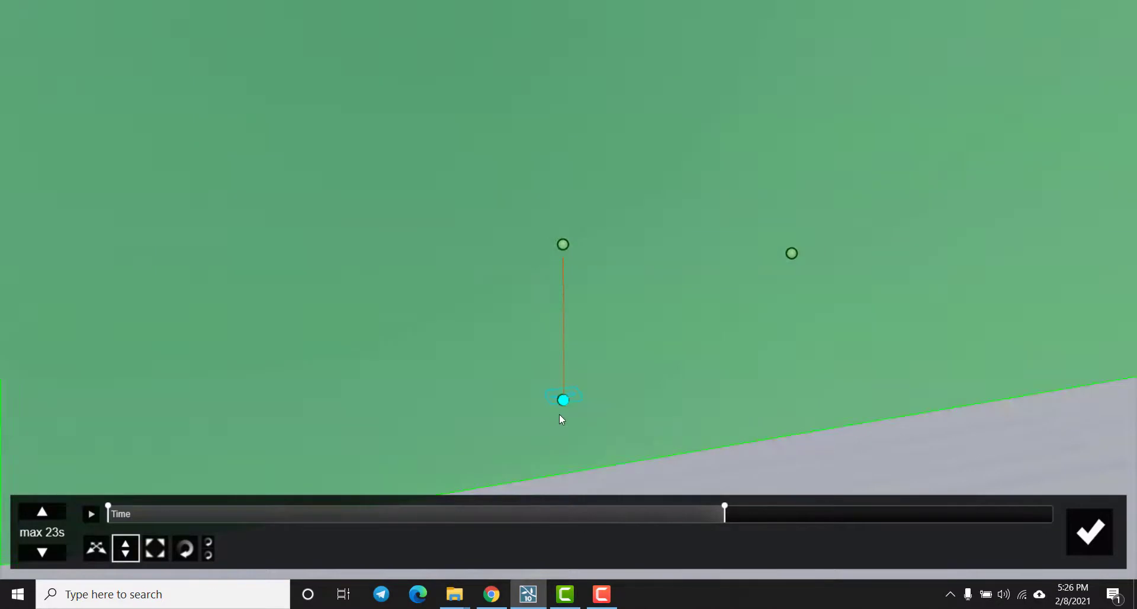
left_click_drag(561, 417, 542, 375)
scroll(542, 375, "up", 4)
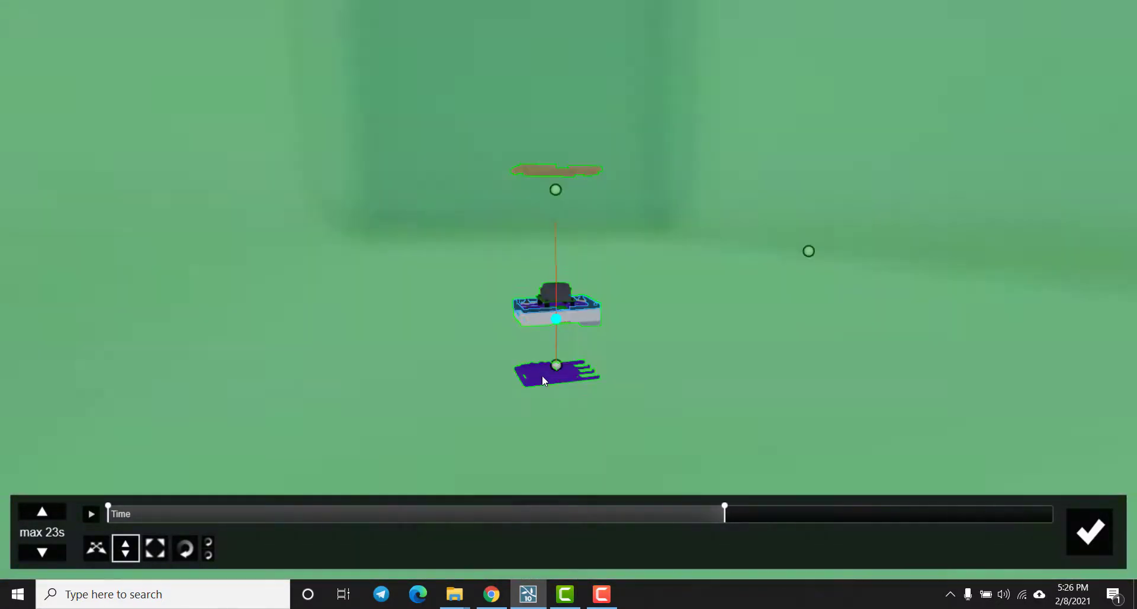
scroll(553, 311, "up", 4)
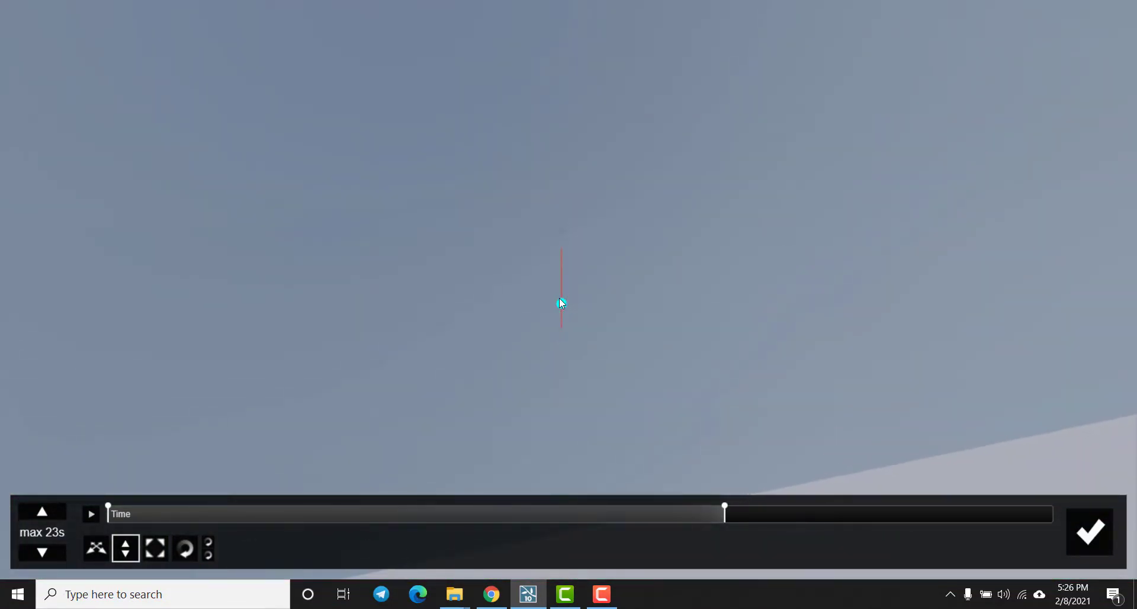
scroll(559, 299, "down", 4)
left_click(549, 329)
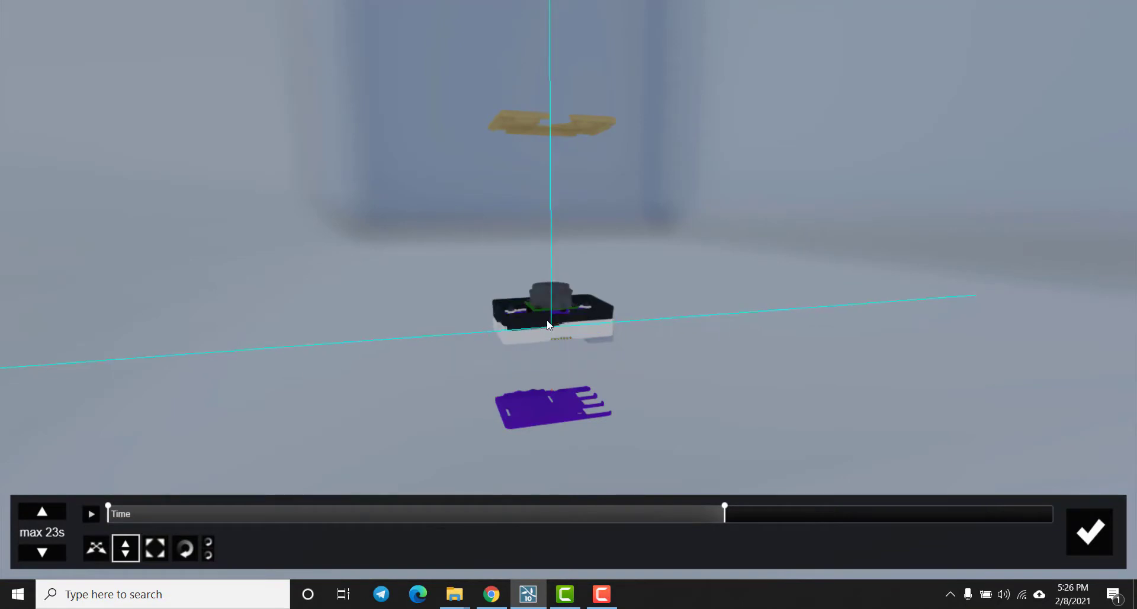
- Lower the gold plate onto the black plate and raise the purple base plate under the white cover, each at a further time mark
left_click(782, 515)
left_click_drag(552, 156, 554, 206)
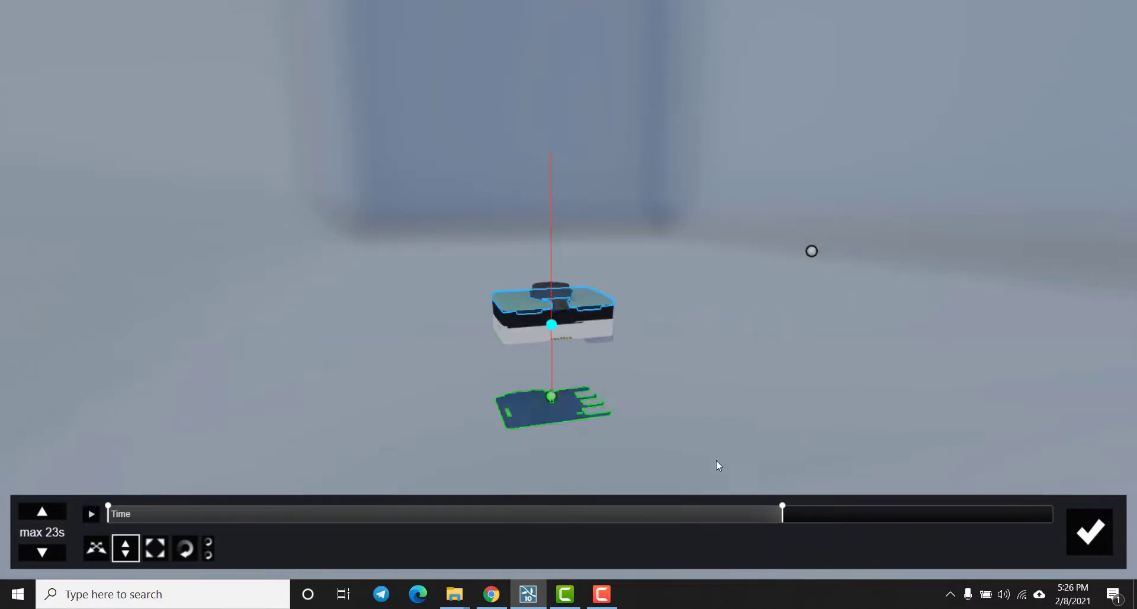
left_click(876, 514)
left_click_drag(554, 395, 556, 333)
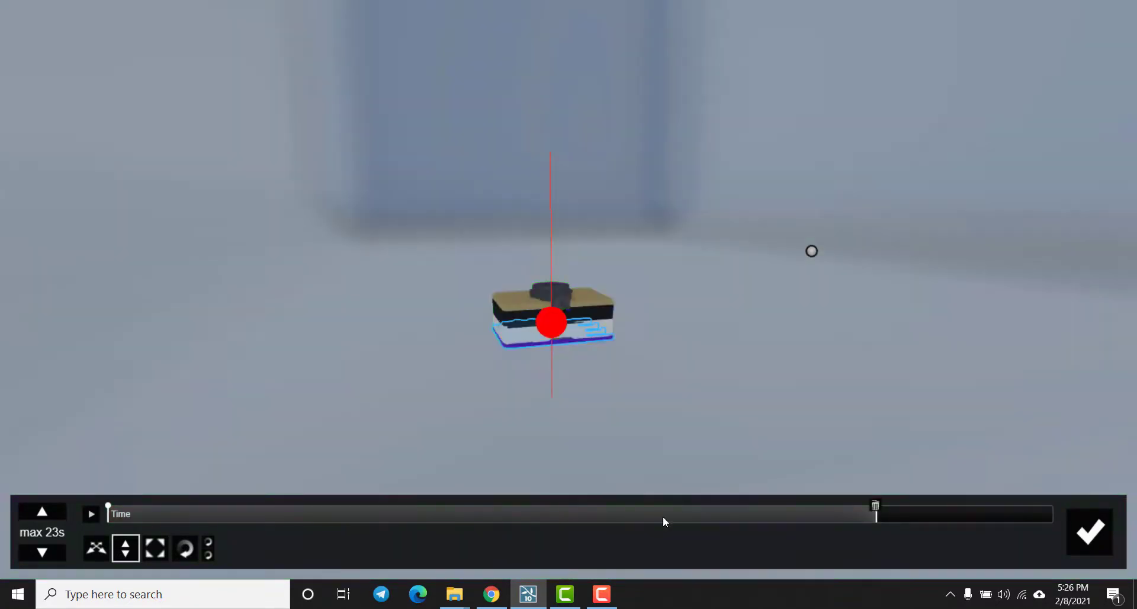
- Play the assembly animation along its timeline and accept the Advanced Move edits
left_click_drag(660, 516, 1053, 502)
left_click(92, 514)
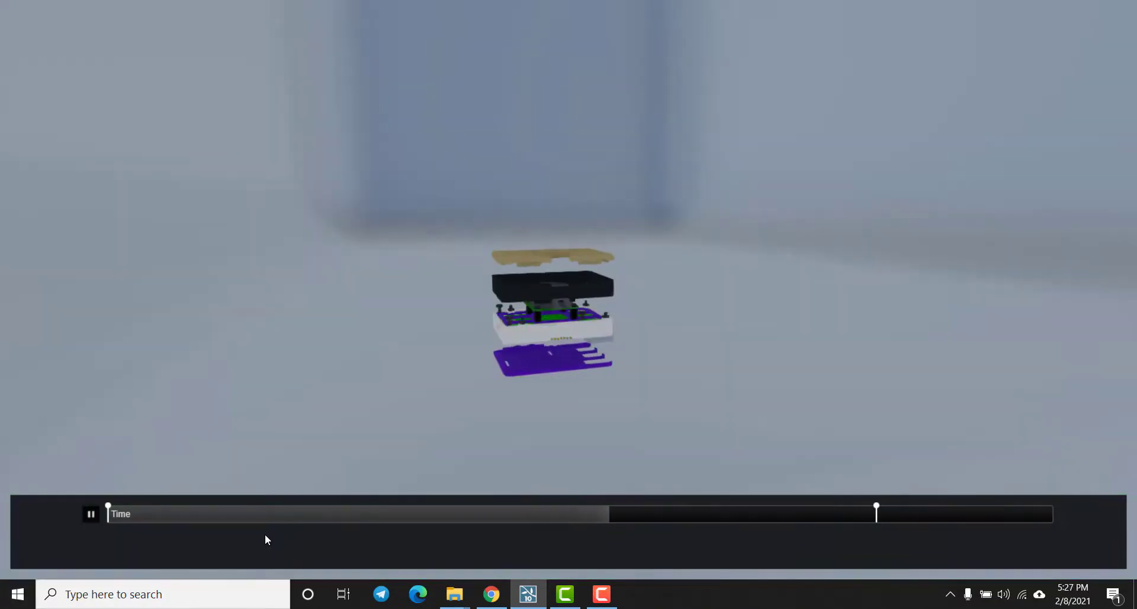
left_click(86, 516)
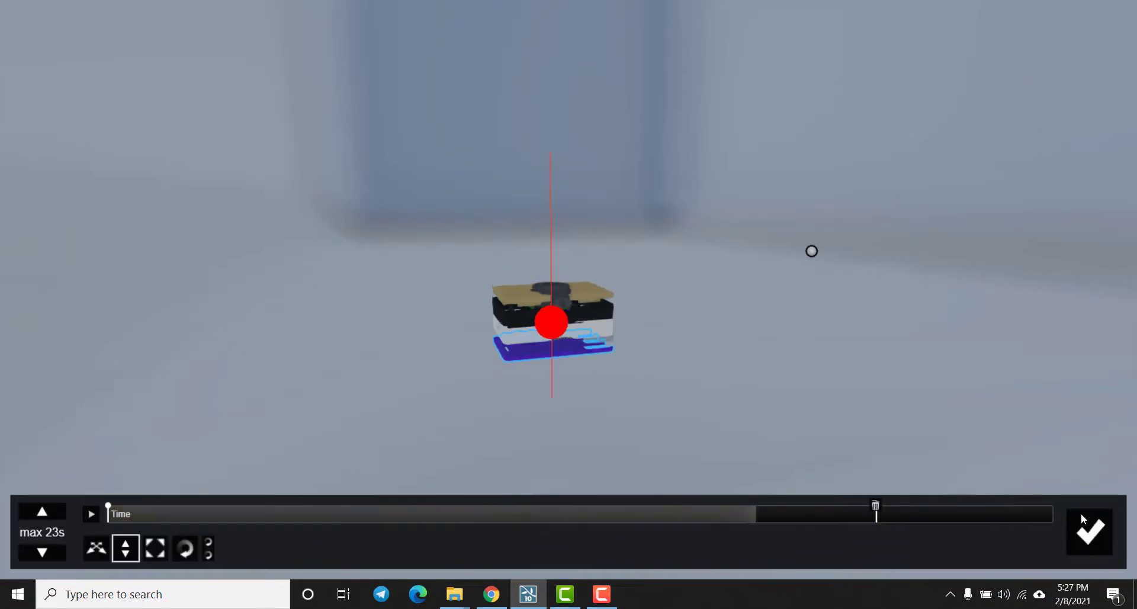
left_click(1091, 531)
- Play the clip preview and recheck the assembled parts in the Advanced Move editor
left_click(36, 415)
left_click(94, 414)
left_click(42, 414)
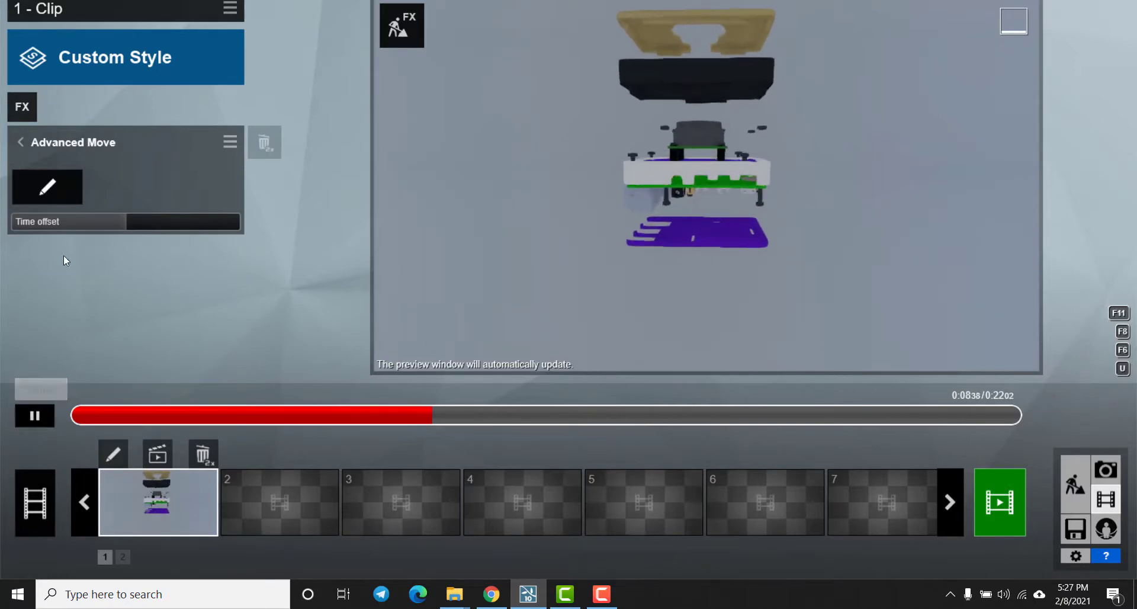
left_click(47, 187)
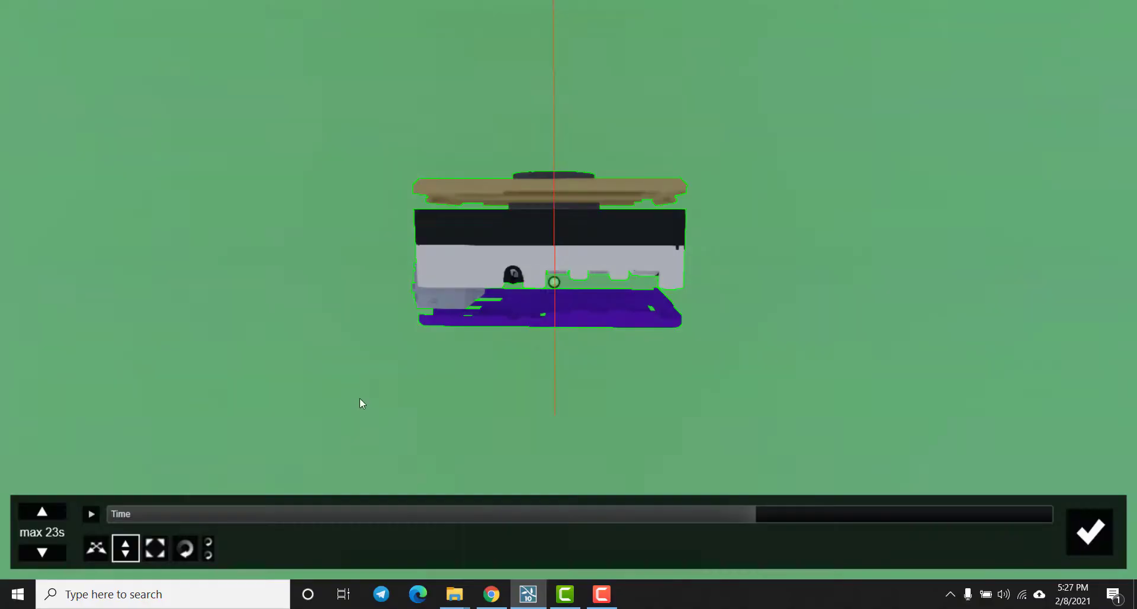
left_click(551, 279)
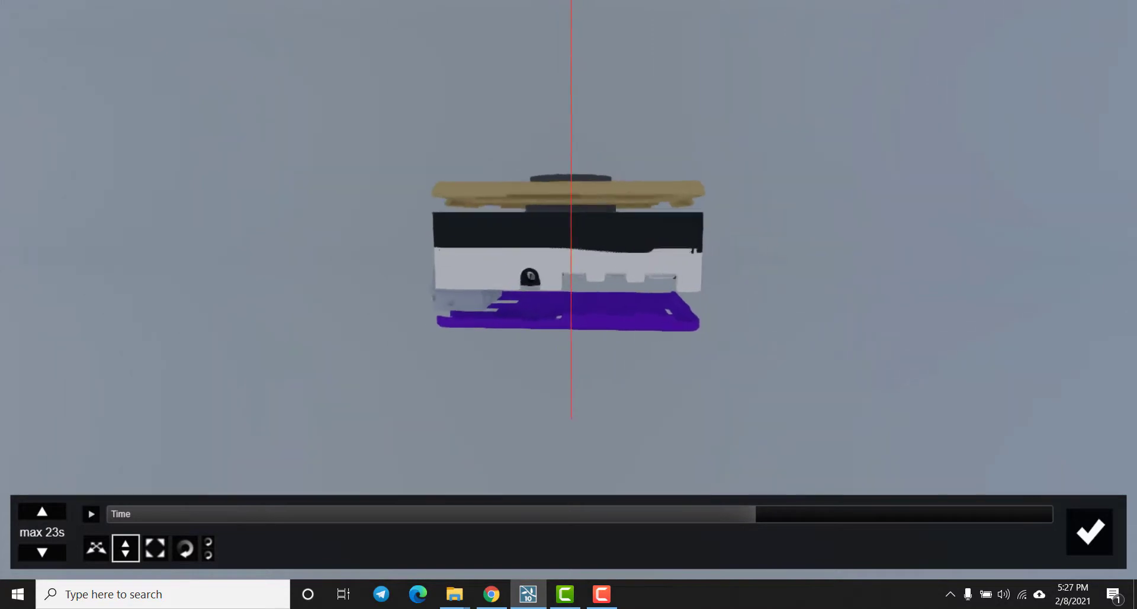
left_click(1089, 531)
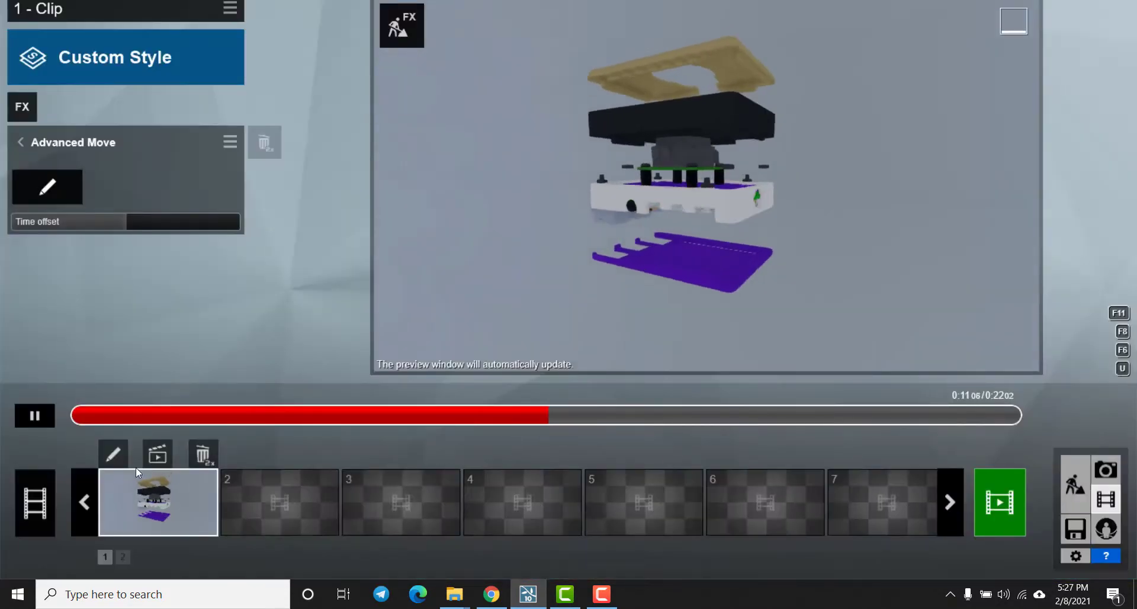